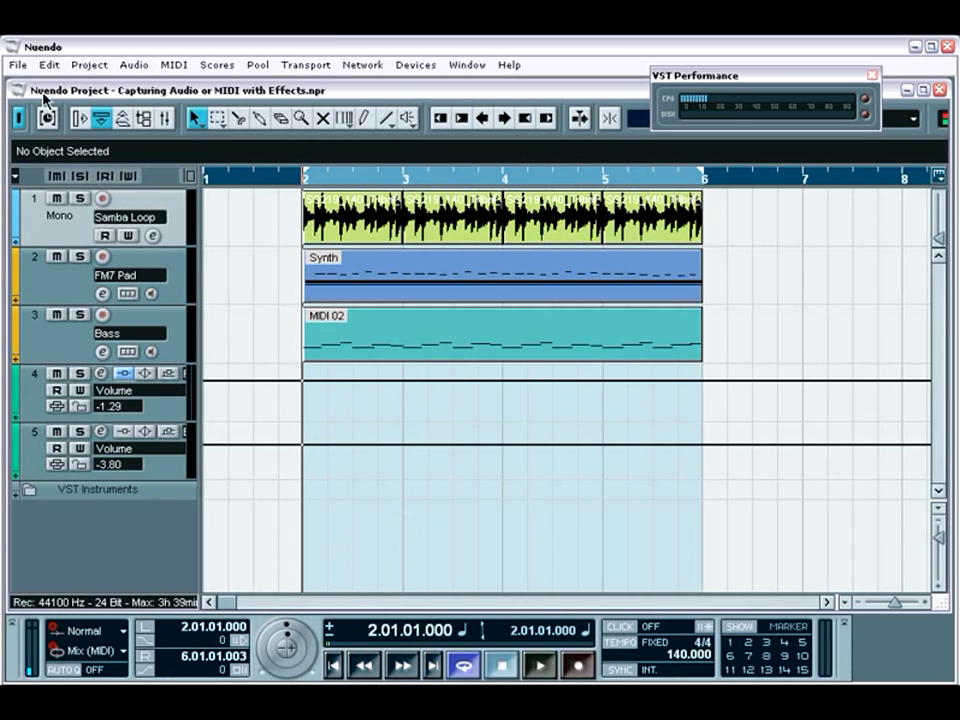
{"action": "left_click", "coordinate": [22, 67]}
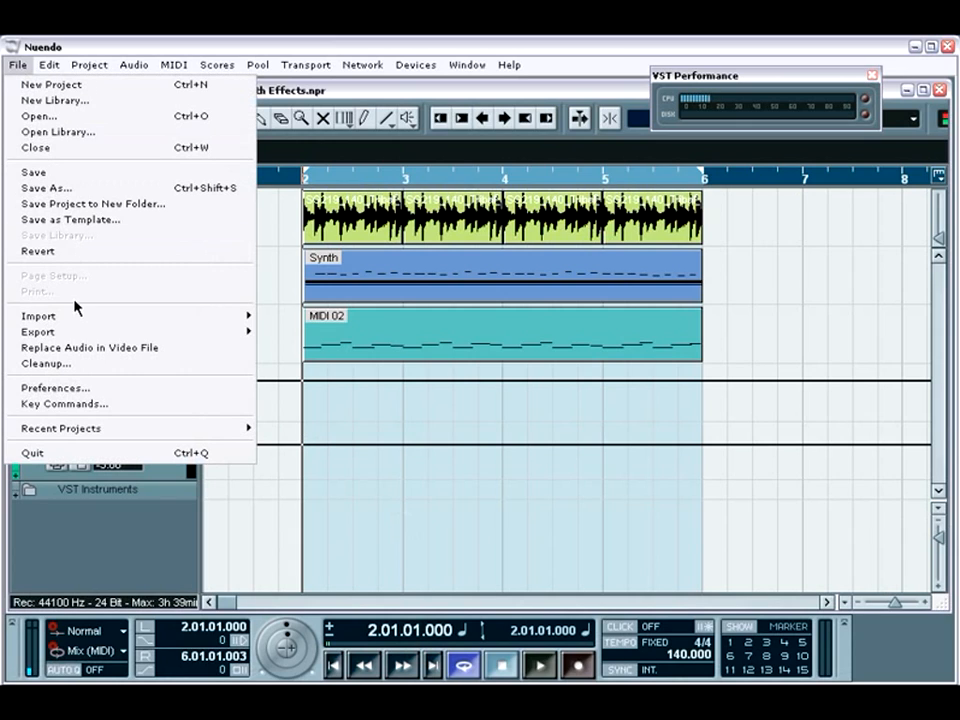
{"action": "mouse_move", "coordinate": [232, 340]}
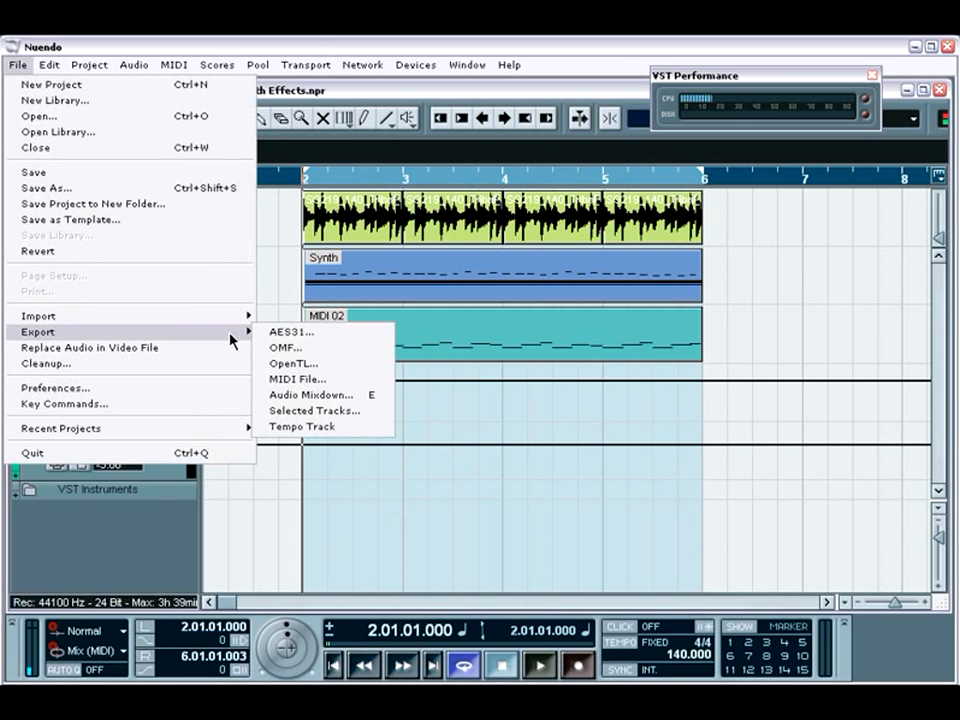
{"action": "left_click", "coordinate": [308, 395]}
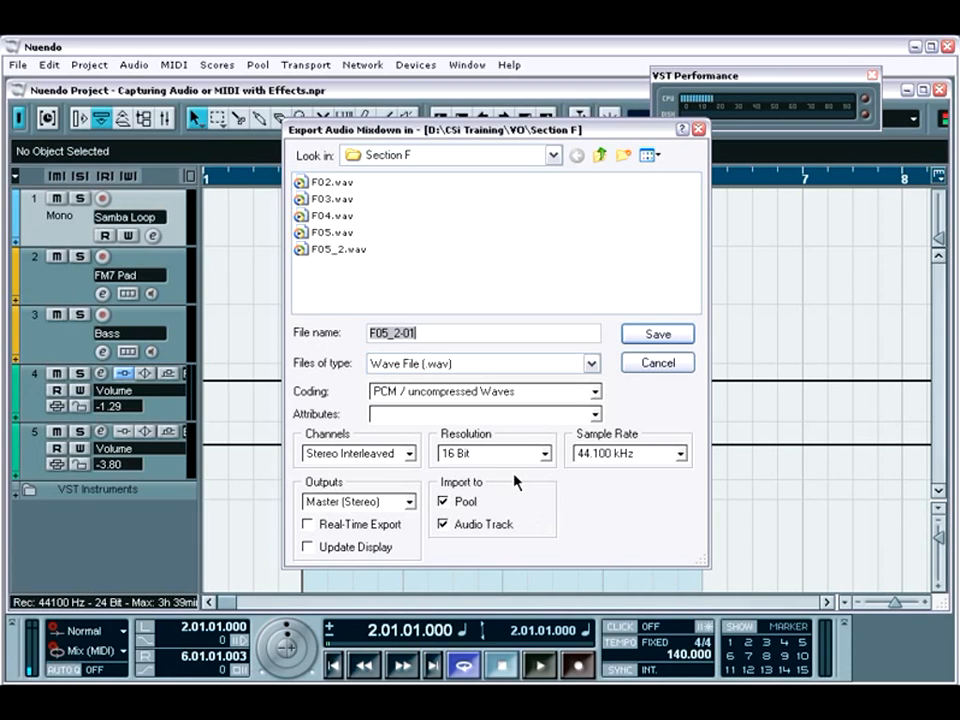
{"action": "left_click", "coordinate": [547, 458]}
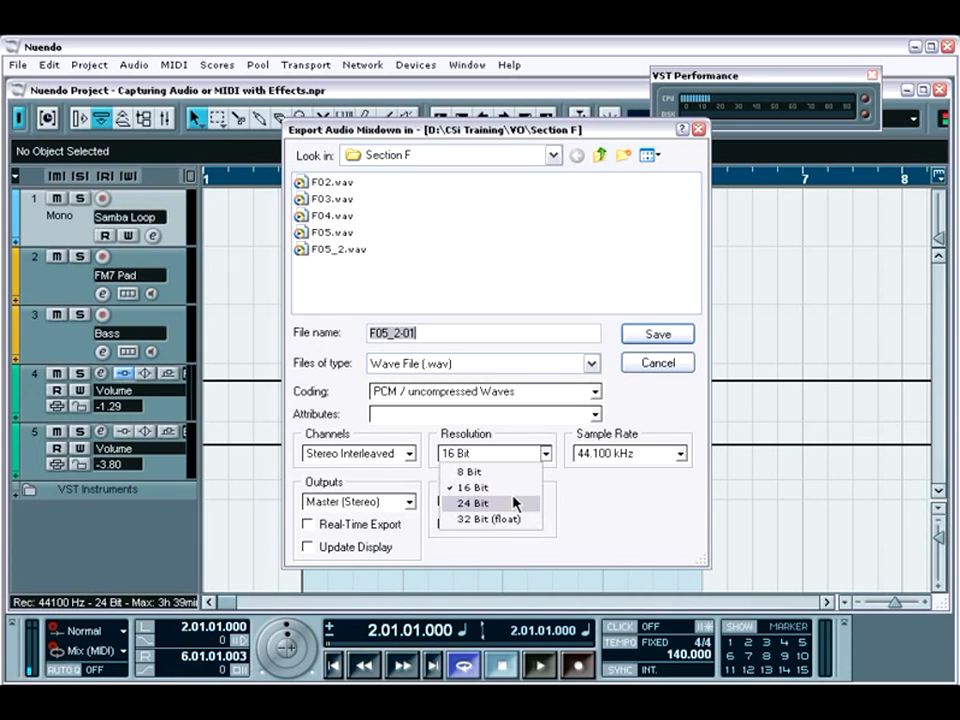
{"action": "left_click", "coordinate": [485, 503]}
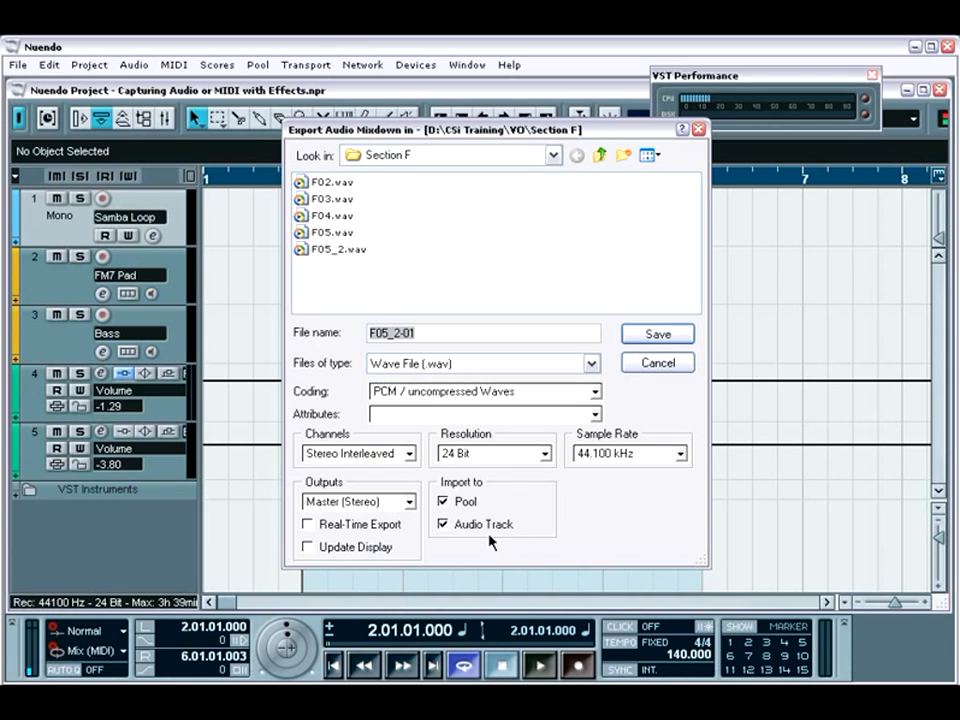
{"action": "left_click", "coordinate": [411, 504]}
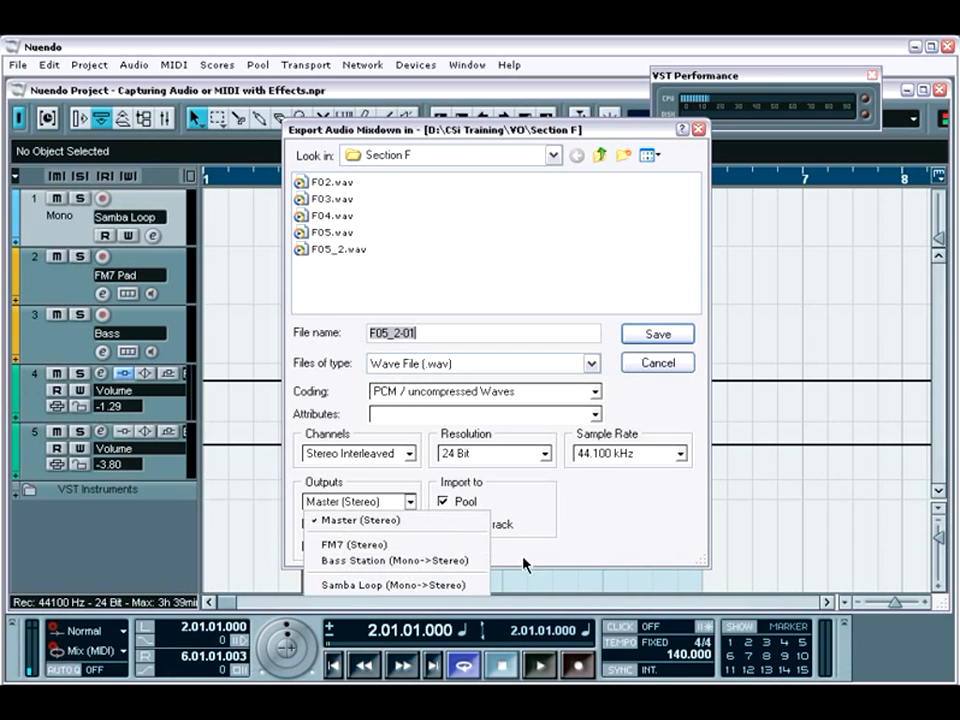
{"action": "left_click", "coordinate": [586, 533]}
{"action": "left_click", "coordinate": [648, 366]}
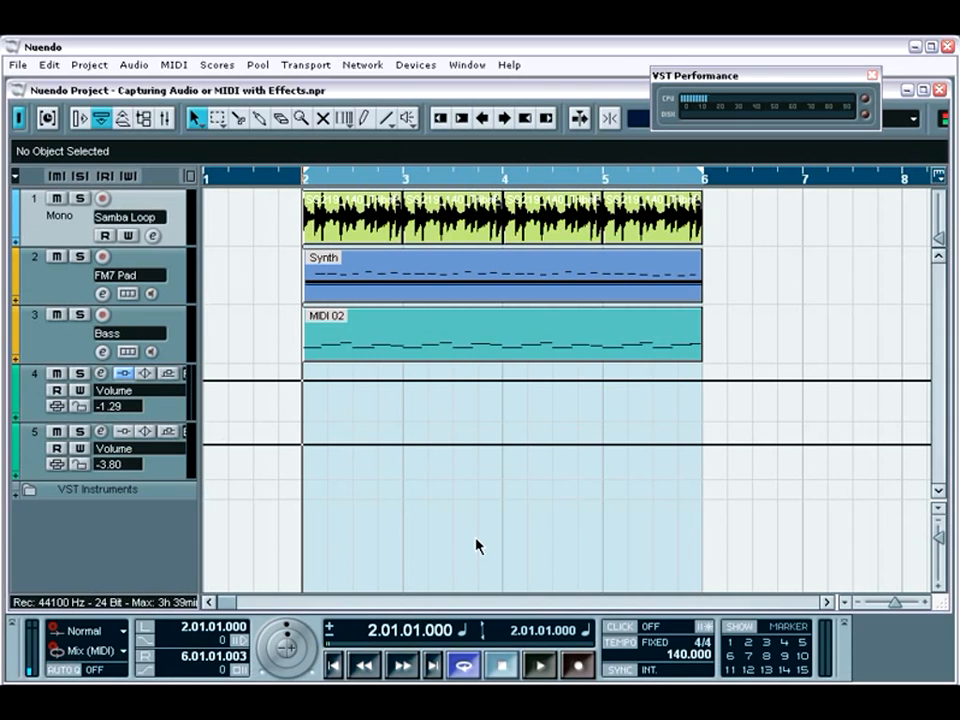
Play back the looped arrangement, and inspect the insert effects in the FM7 instrument's channel settings.
{"action": "key", "text": "space"}
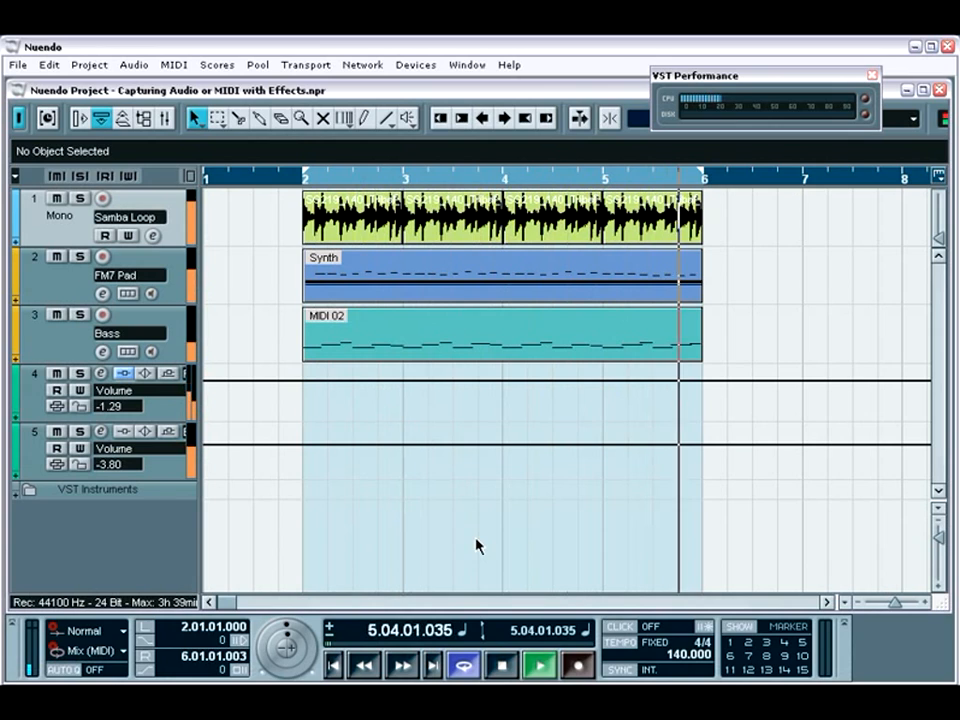
{"action": "key", "text": "space"}
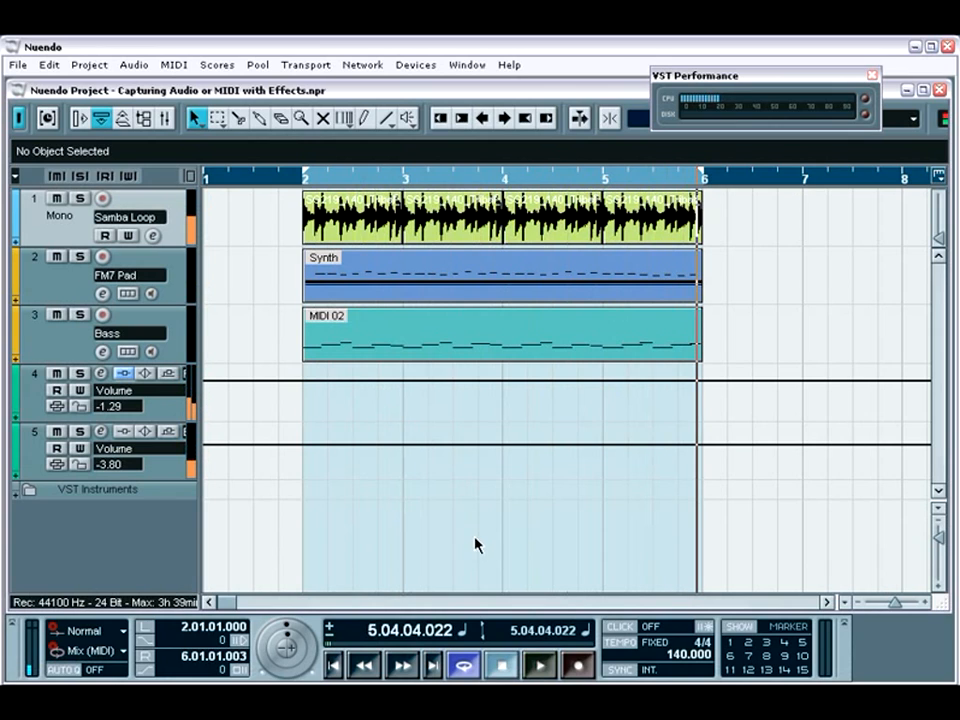
{"action": "left_click", "coordinate": [101, 373]}
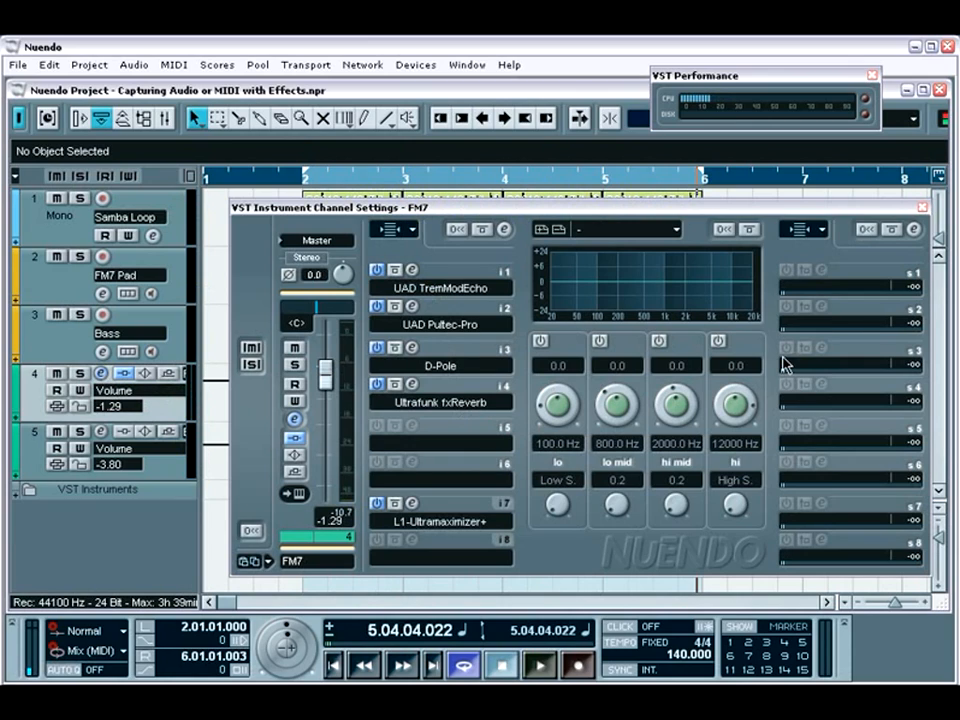
{"action": "left_click", "coordinate": [921, 208]}
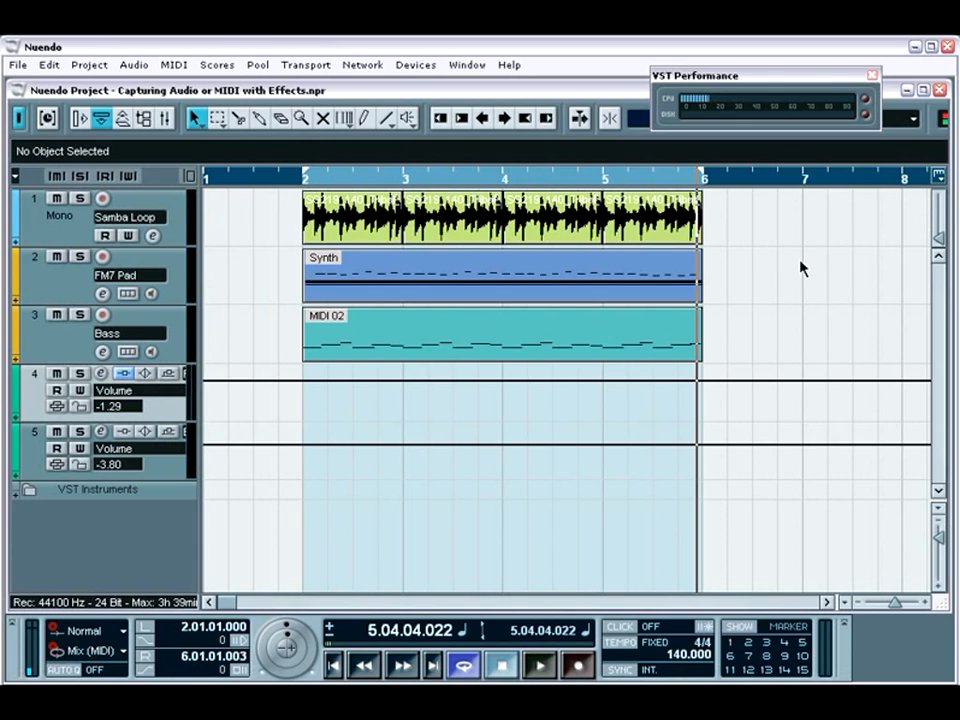
Start an audio mixdown export for the Synth part, with the New Project\Audio folder on drive E: as destination.
{"action": "left_click", "coordinate": [490, 287]}
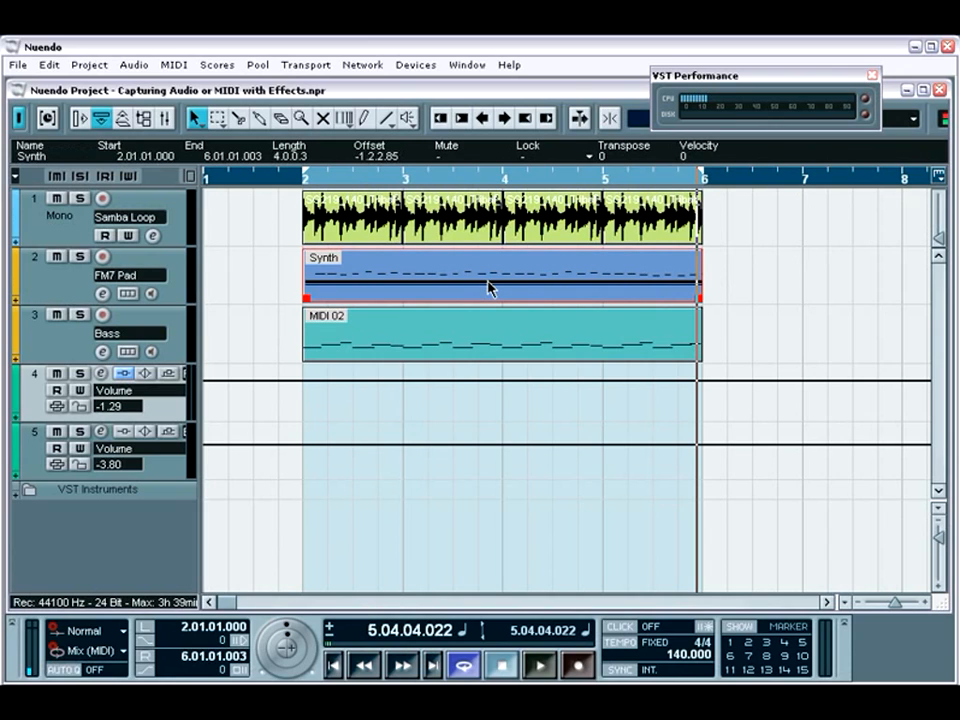
{"action": "key", "text": "KP_1"}
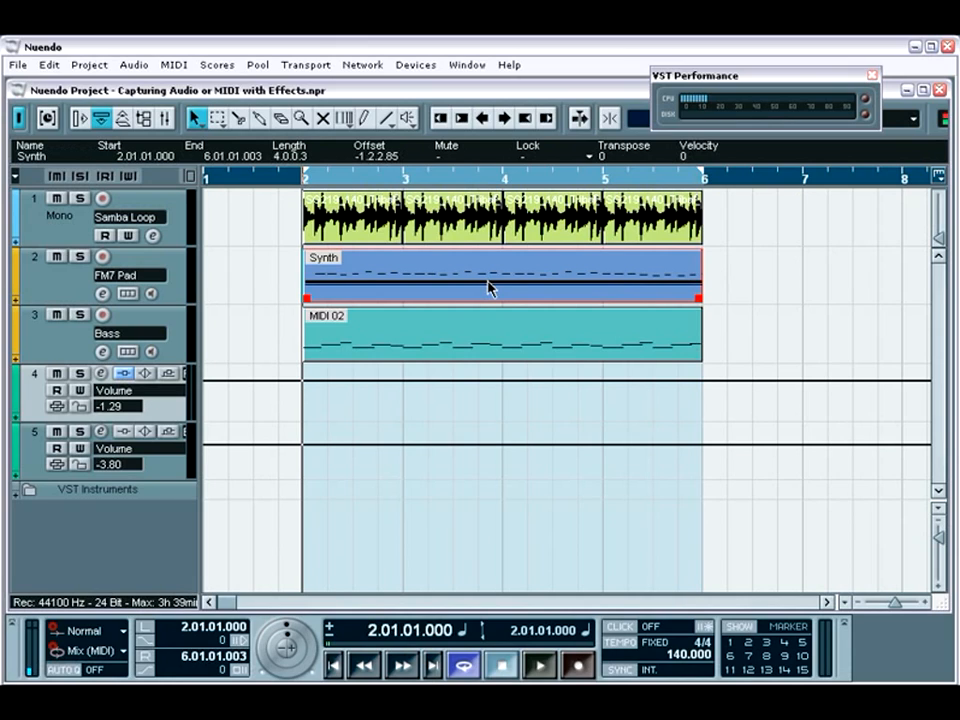
{"action": "left_click", "coordinate": [18, 64]}
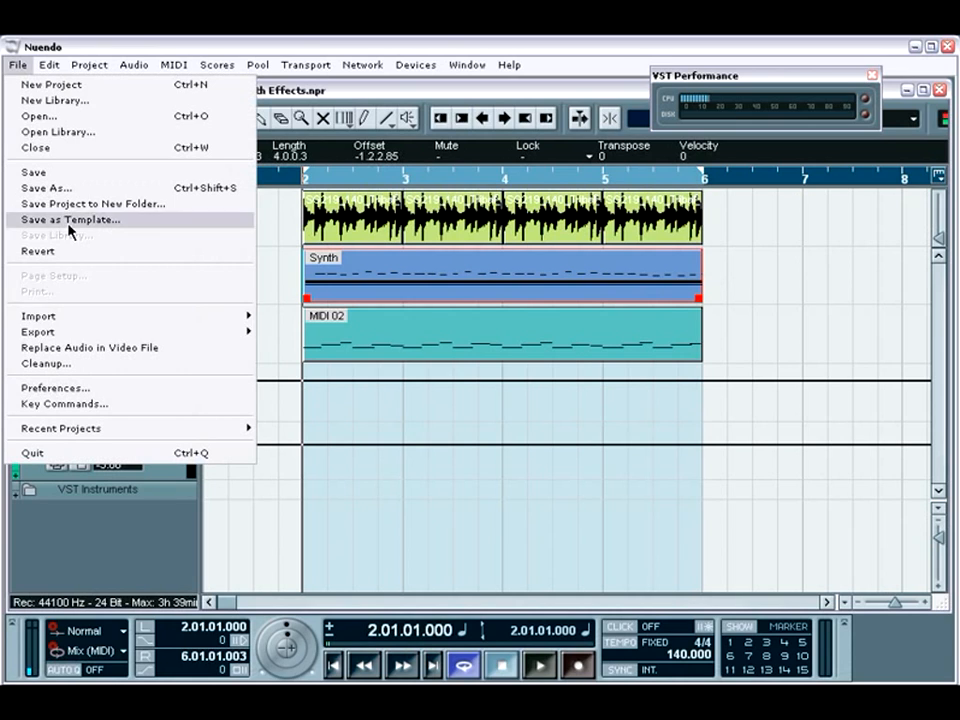
{"action": "mouse_move", "coordinate": [129, 334]}
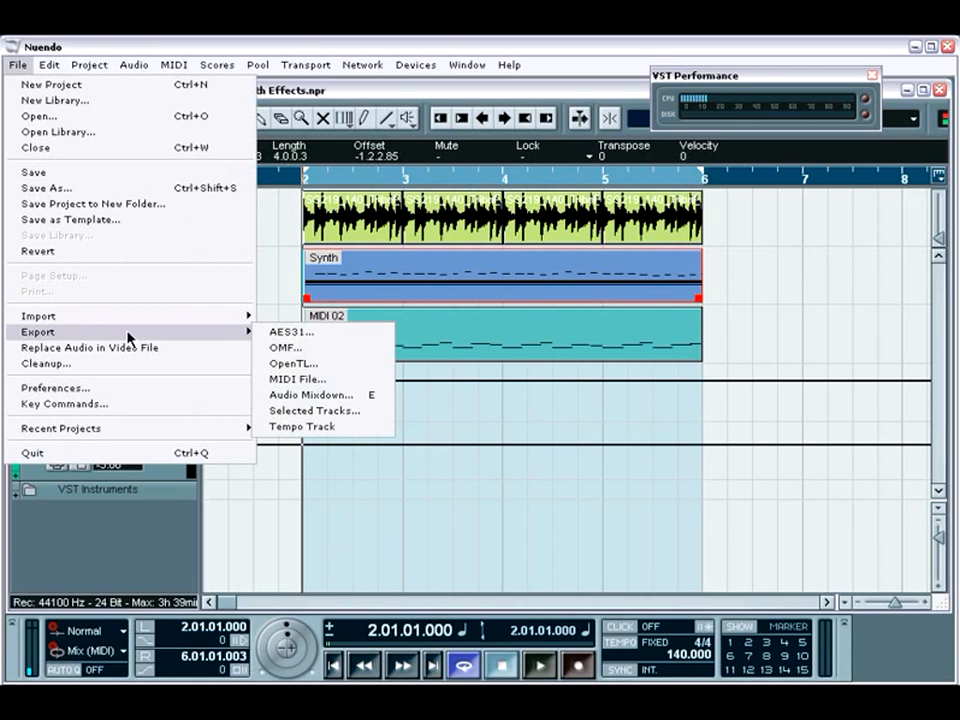
{"action": "left_click", "coordinate": [320, 394]}
{"action": "left_click", "coordinate": [553, 156]}
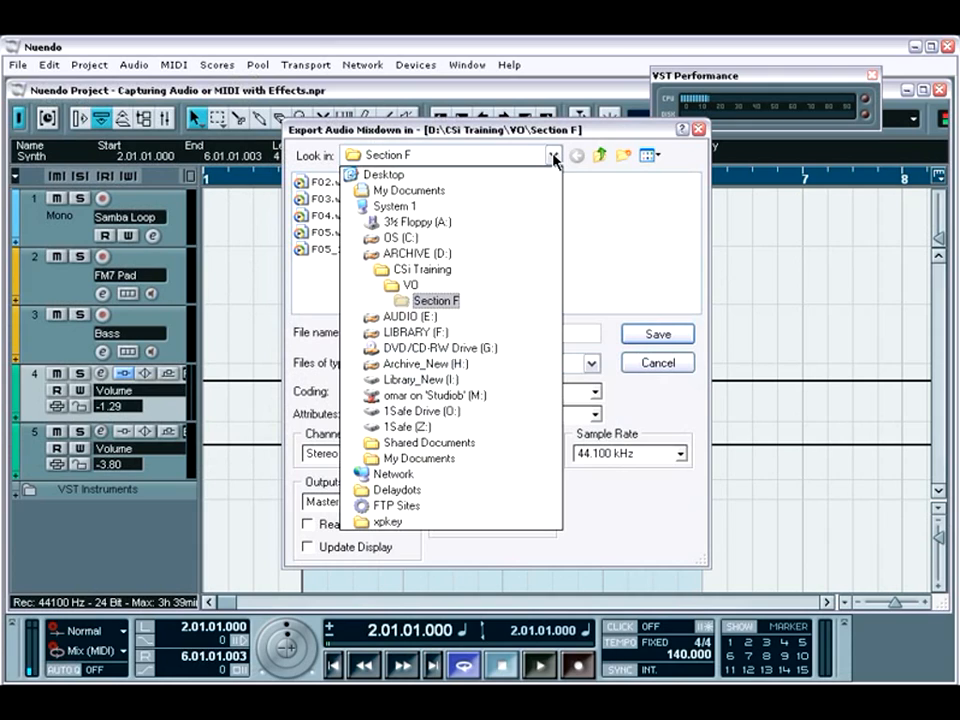
{"action": "left_click", "coordinate": [445, 317]}
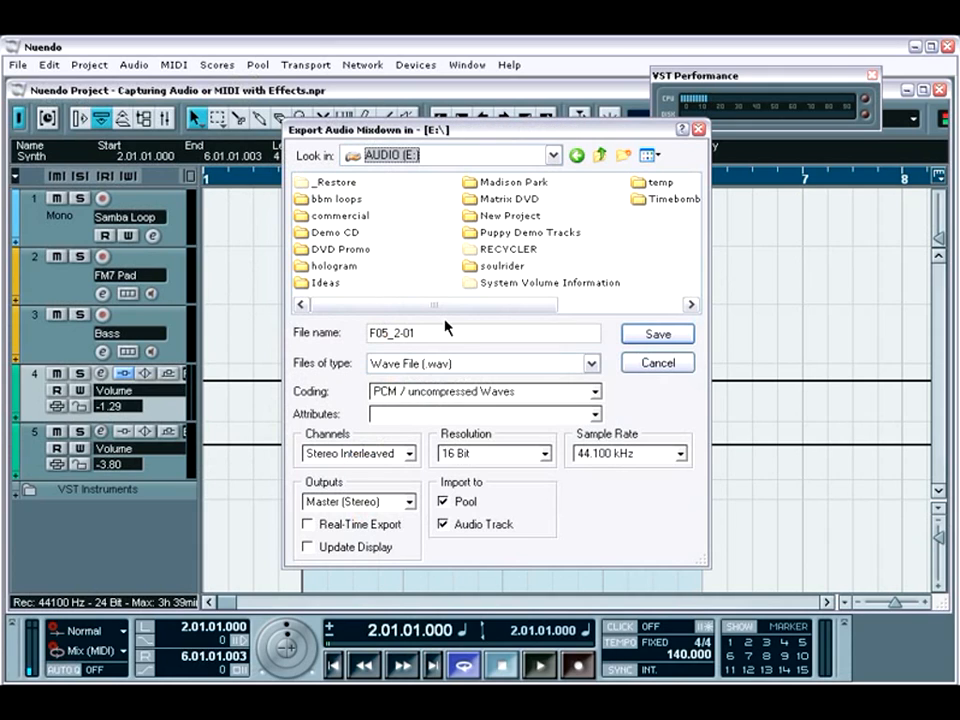
{"action": "left_click", "coordinate": [518, 217]}
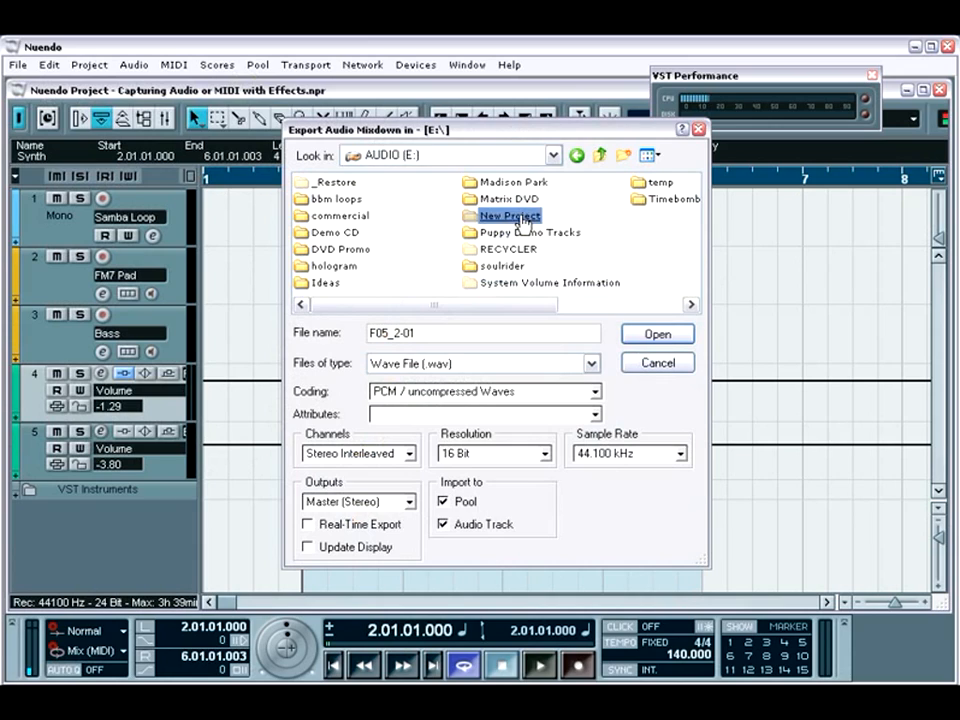
{"action": "double_click", "coordinate": [519, 217]}
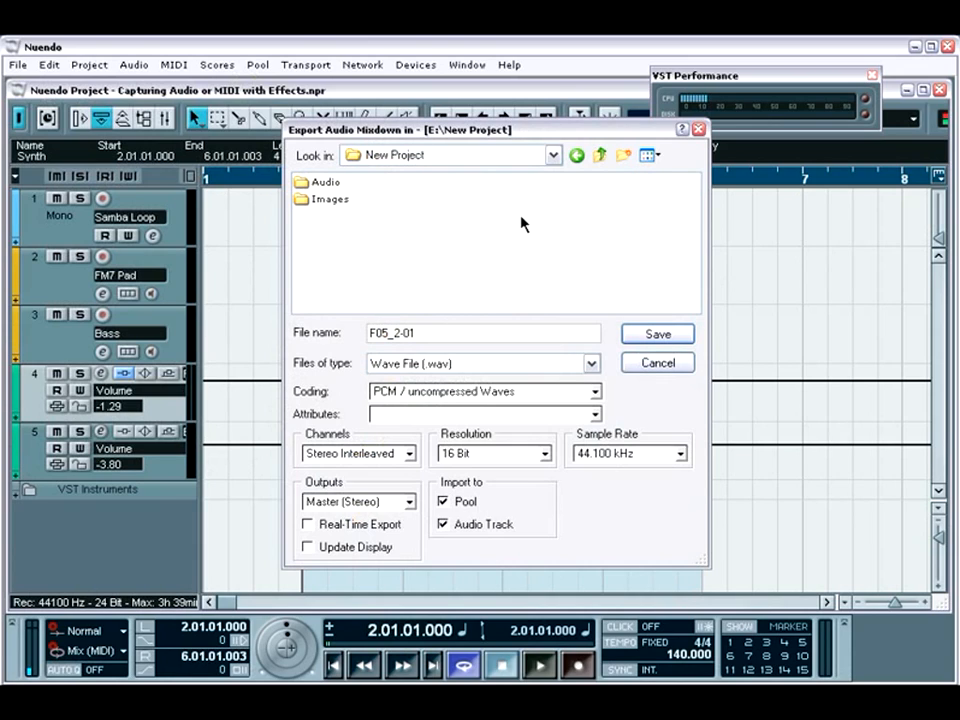
{"action": "left_click", "coordinate": [330, 184]}
{"action": "double_click", "coordinate": [330, 184]}
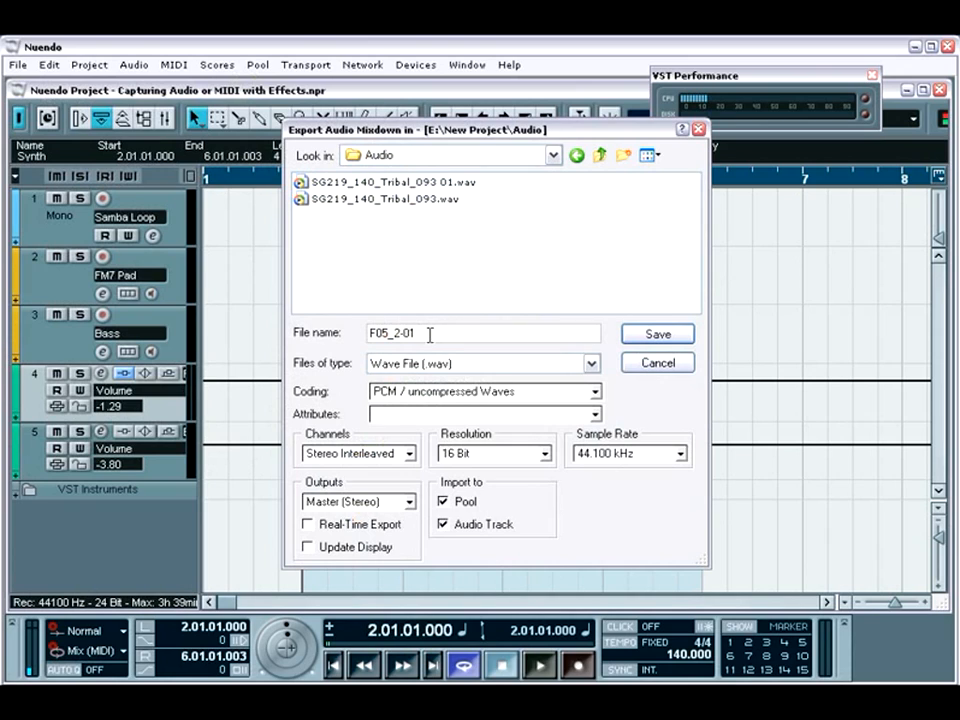
Name the mixdown file "FM7 Swriling Pad" and set its output source to FM7 (Stereo).
{"action": "left_click_drag", "start_coordinate": [430, 335], "coordinate": [337, 343]}
{"action": "type", "text": "FM7 Swirling Pad"}
{"action": "left_click", "coordinate": [410, 503]}
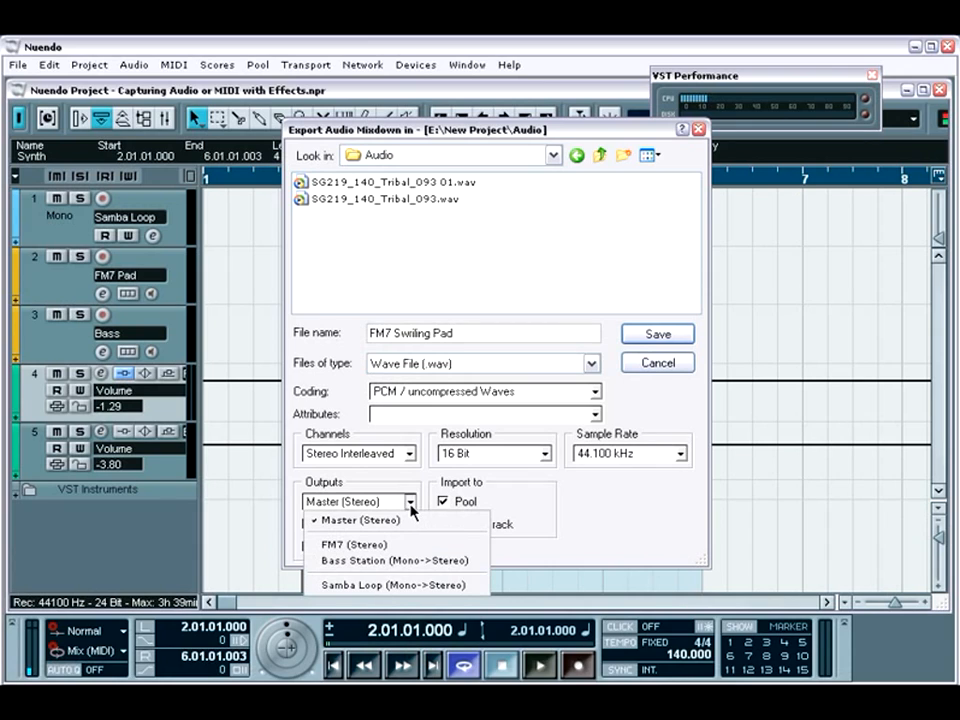
{"action": "left_click", "coordinate": [401, 547]}
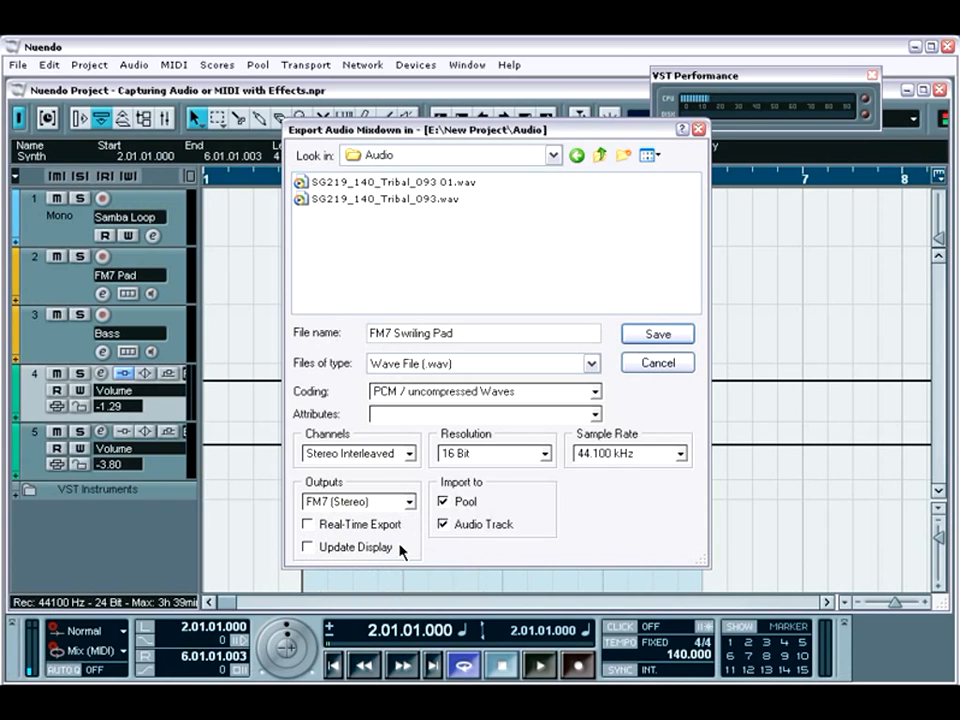
Set the export resolution to 24 Bit, save the mixdown, and accept its import into the project.
{"action": "left_click", "coordinate": [545, 455]}
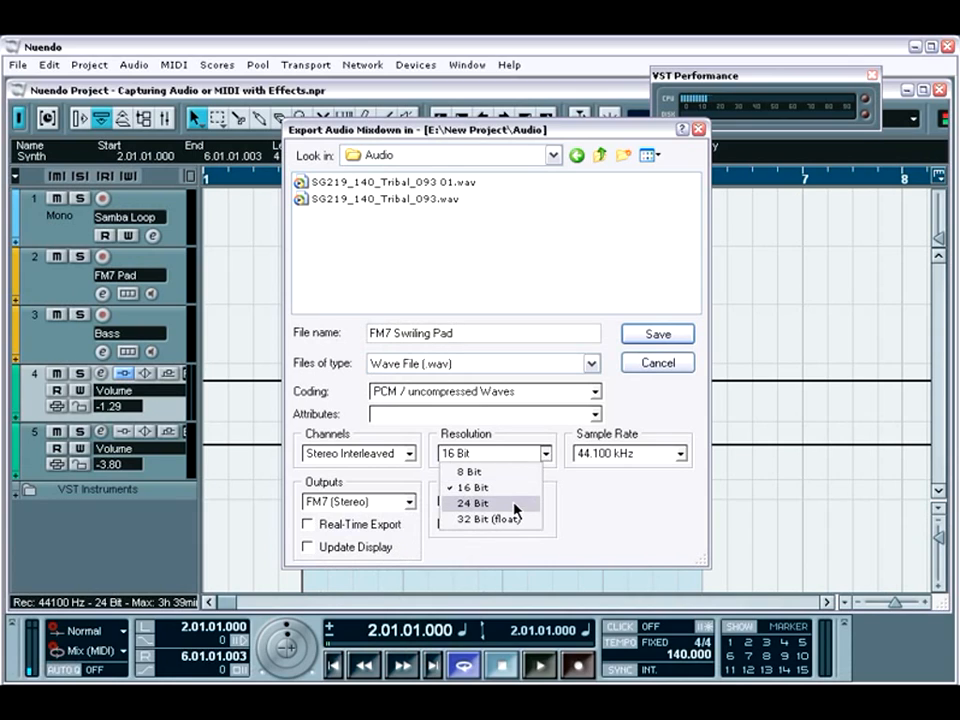
{"action": "left_click", "coordinate": [514, 505]}
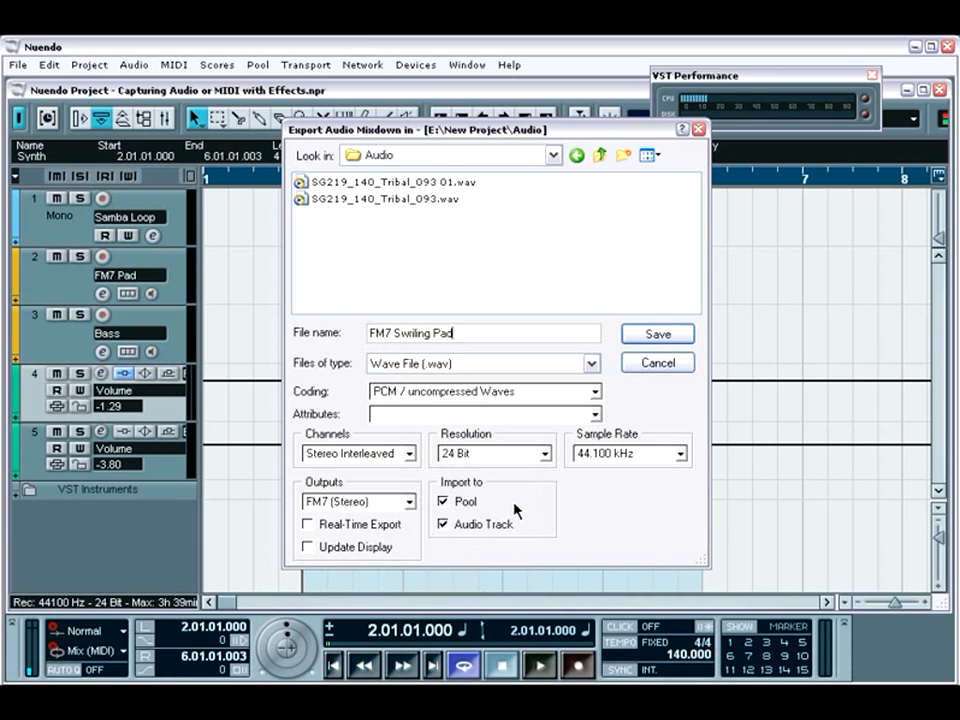
{"action": "left_click", "coordinate": [646, 338]}
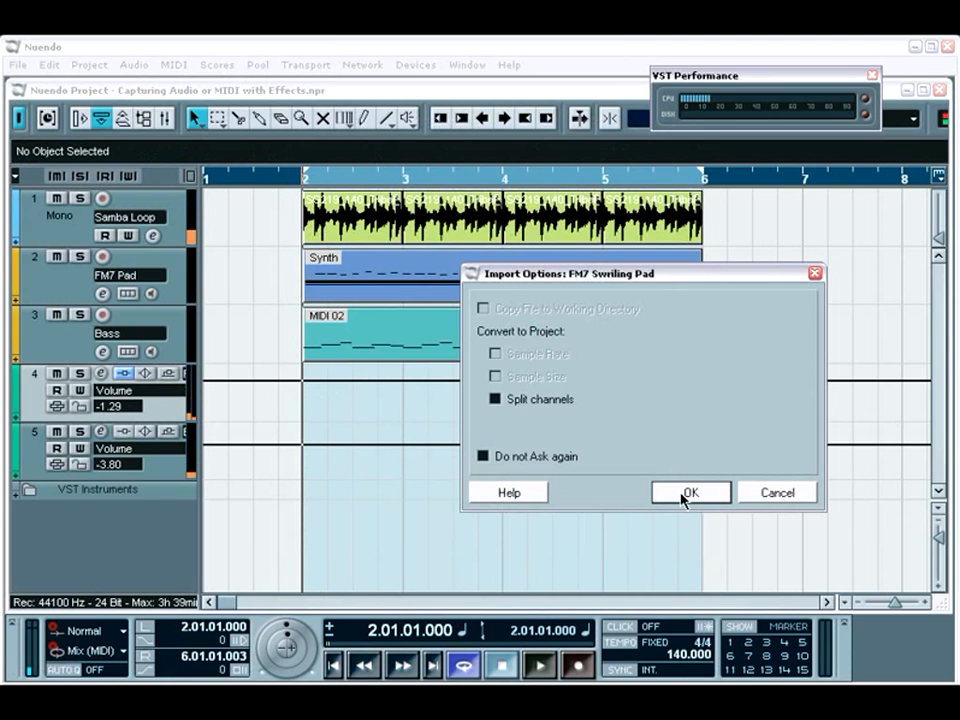
{"action": "left_click", "coordinate": [689, 493]}
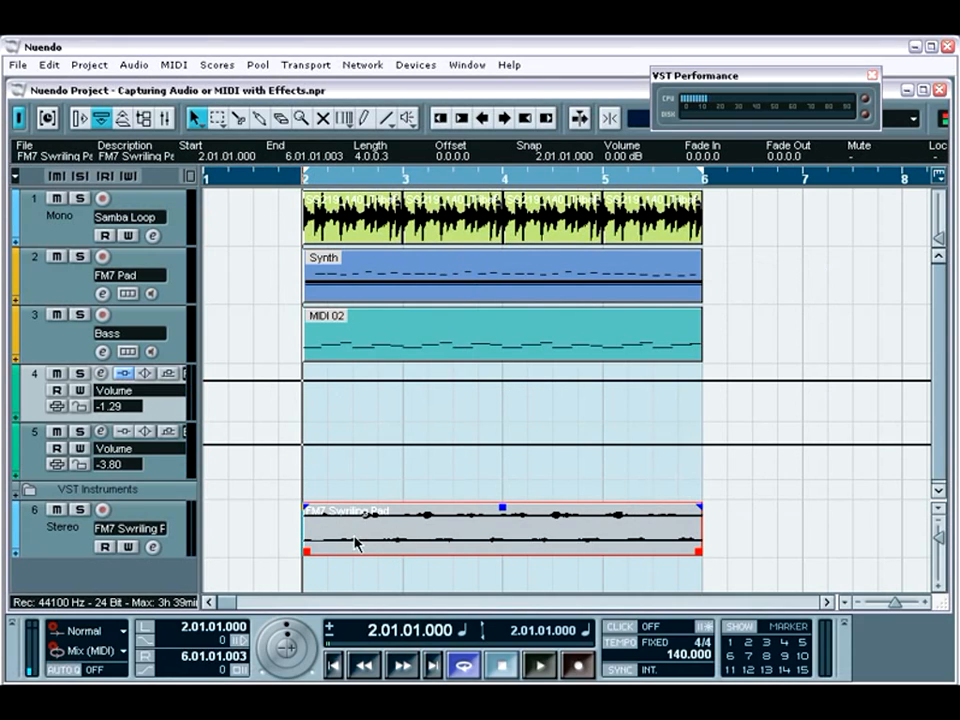
Mute the FM7 Pad MIDI track and switch off the FM7 in the VST instrument rack.
{"action": "left_click", "coordinate": [150, 525]}
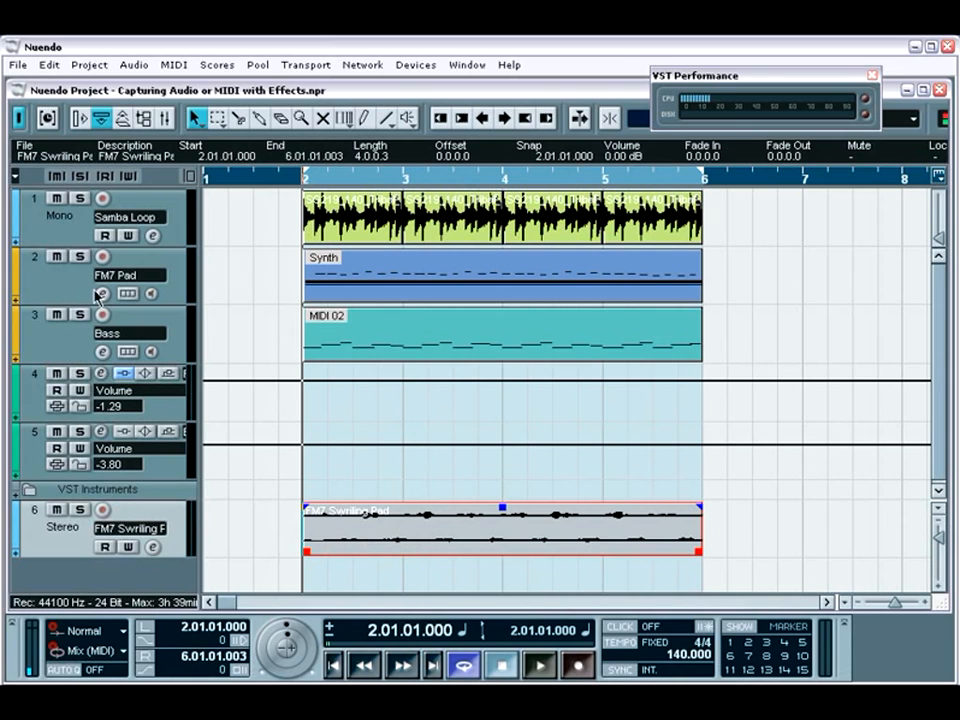
{"action": "left_click", "coordinate": [57, 256]}
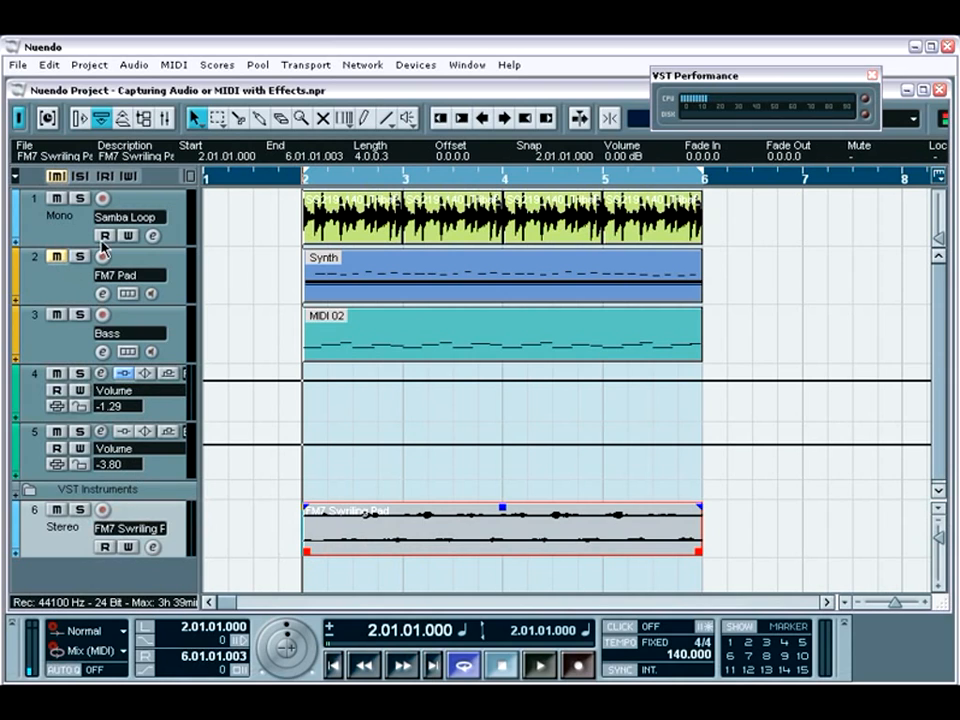
{"action": "left_click", "coordinate": [400, 66]}
{"action": "left_click", "coordinate": [456, 257]}
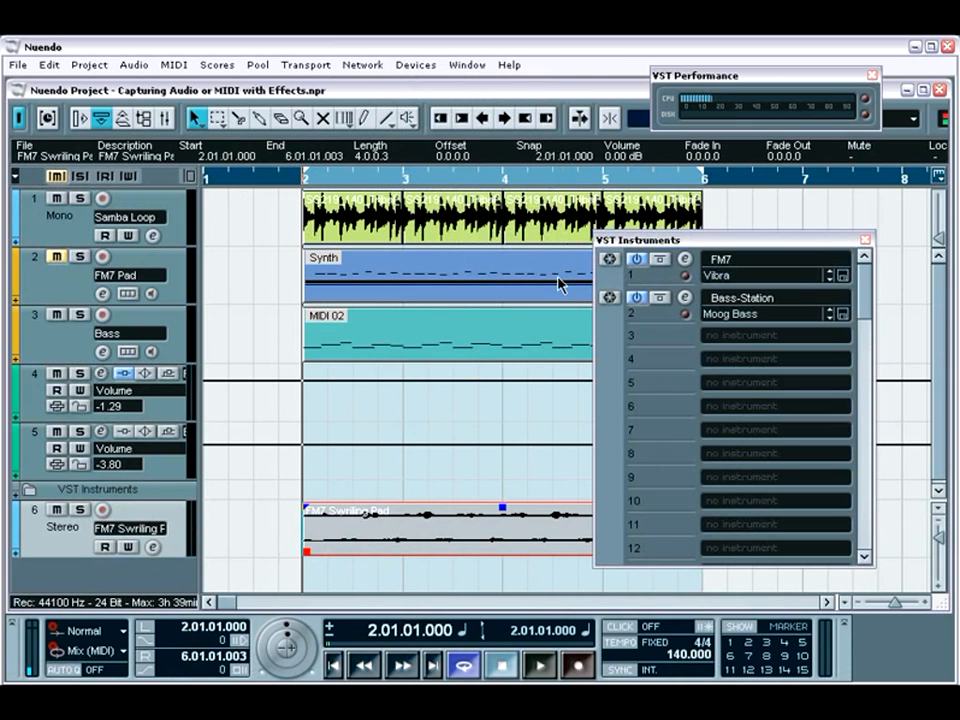
{"action": "left_click", "coordinate": [635, 259]}
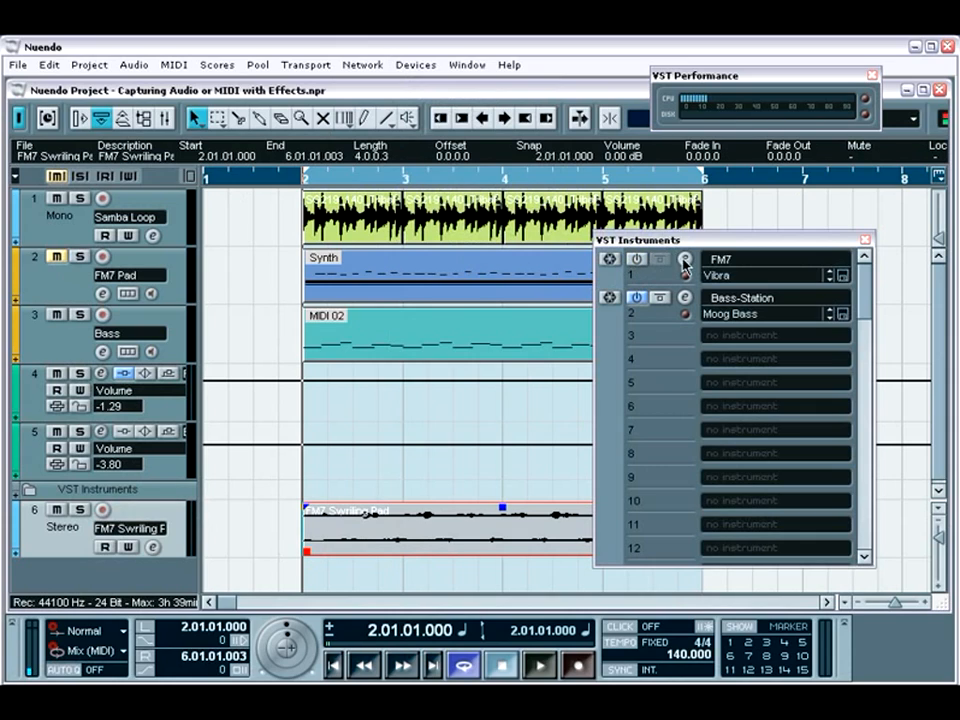
{"action": "left_click", "coordinate": [866, 240]}
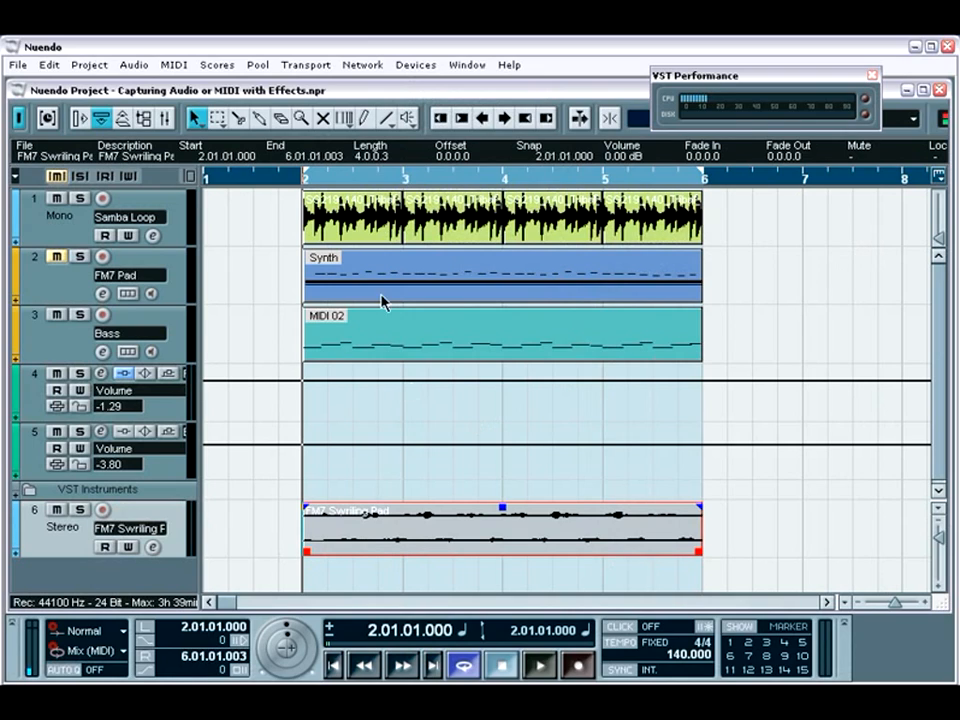
Export an audio mixdown of the Samba Loop events named "Drum Loop", using the Samba Loop (Mono->Stereo) output and importing it to an audio track.
{"action": "left_click", "coordinate": [382, 226]}
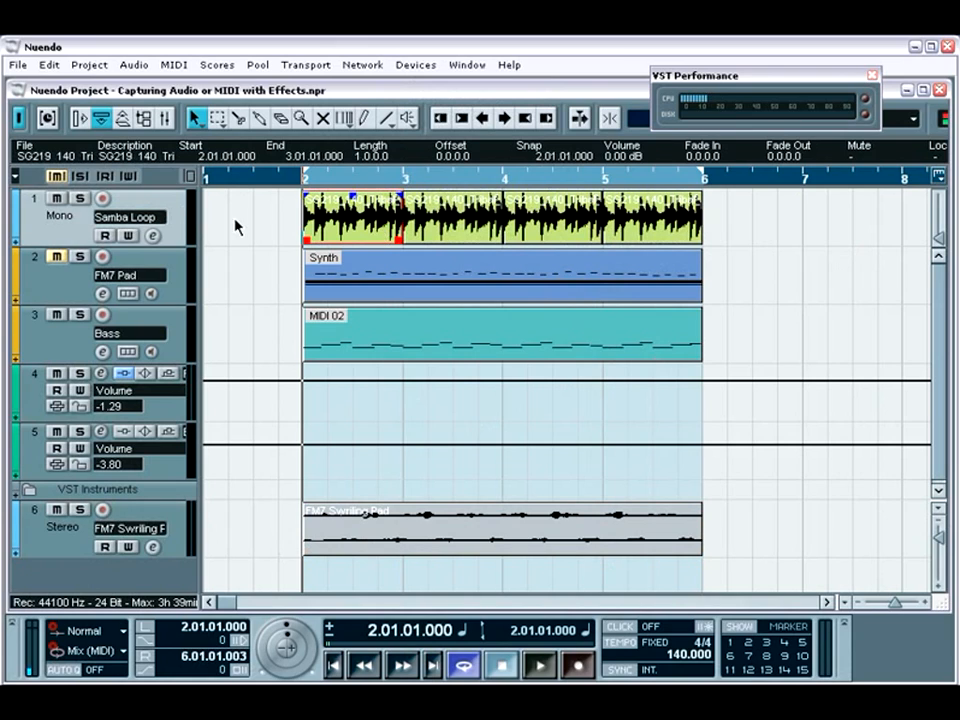
{"action": "left_click_drag", "start_coordinate": [246, 215], "coordinate": [733, 234]}
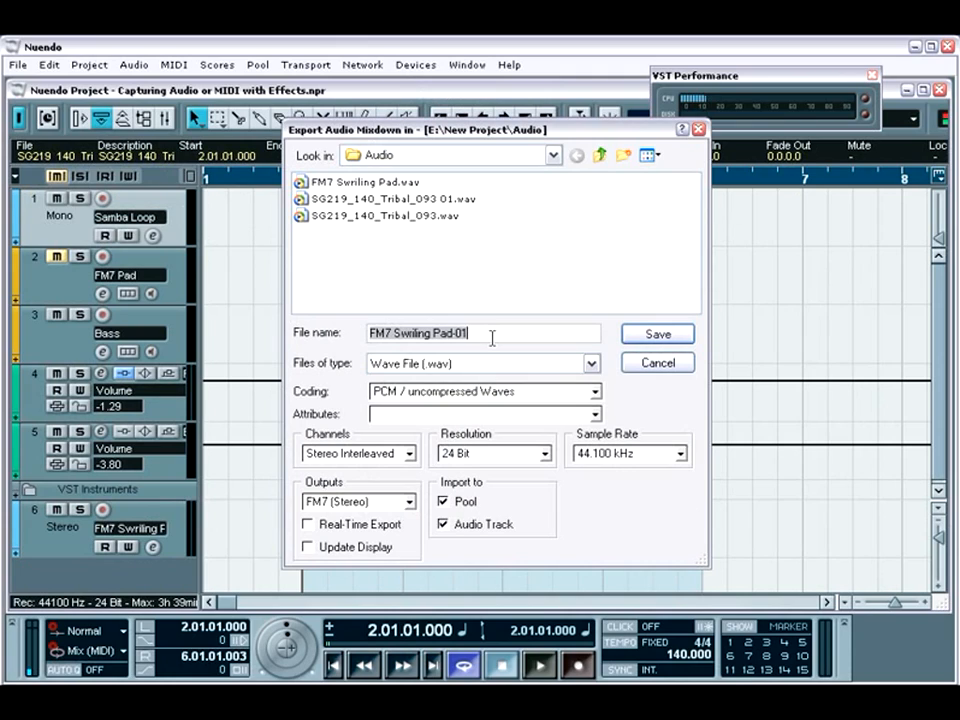
{"action": "type", "text": "Drum Loop"}
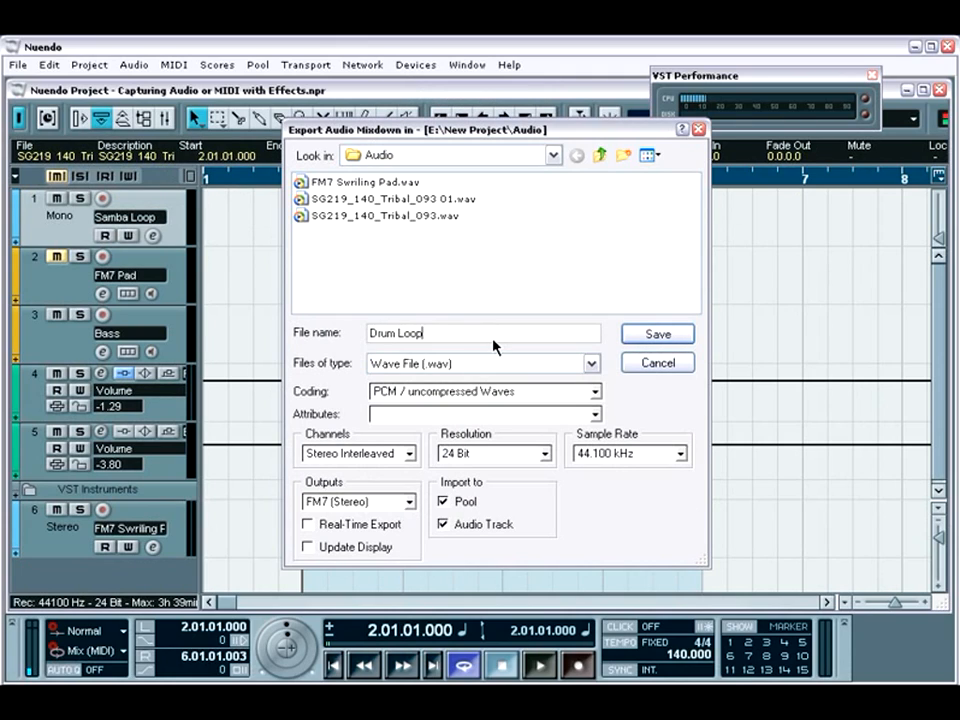
{"action": "left_click", "coordinate": [410, 502]}
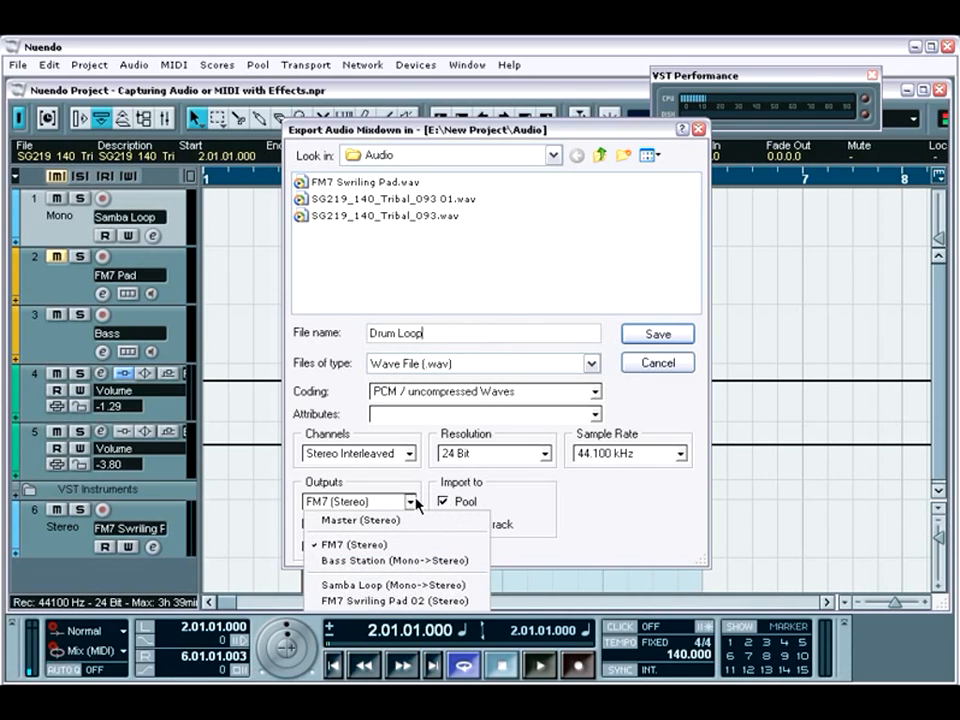
{"action": "left_click", "coordinate": [398, 586]}
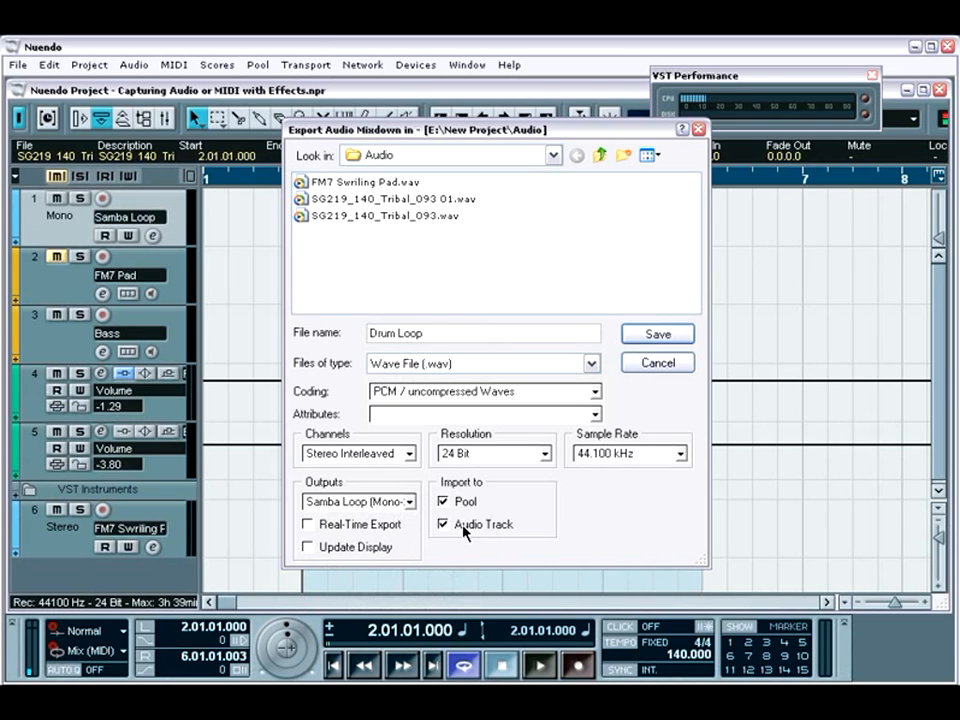
{"action": "left_click", "coordinate": [670, 335]}
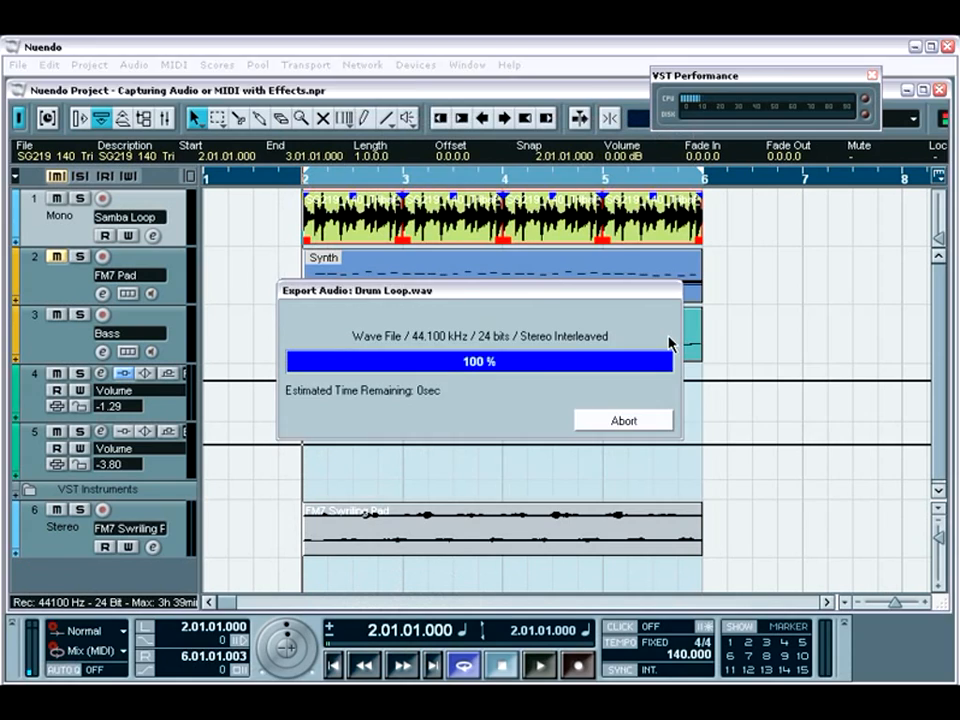
{"action": "left_click", "coordinate": [677, 495]}
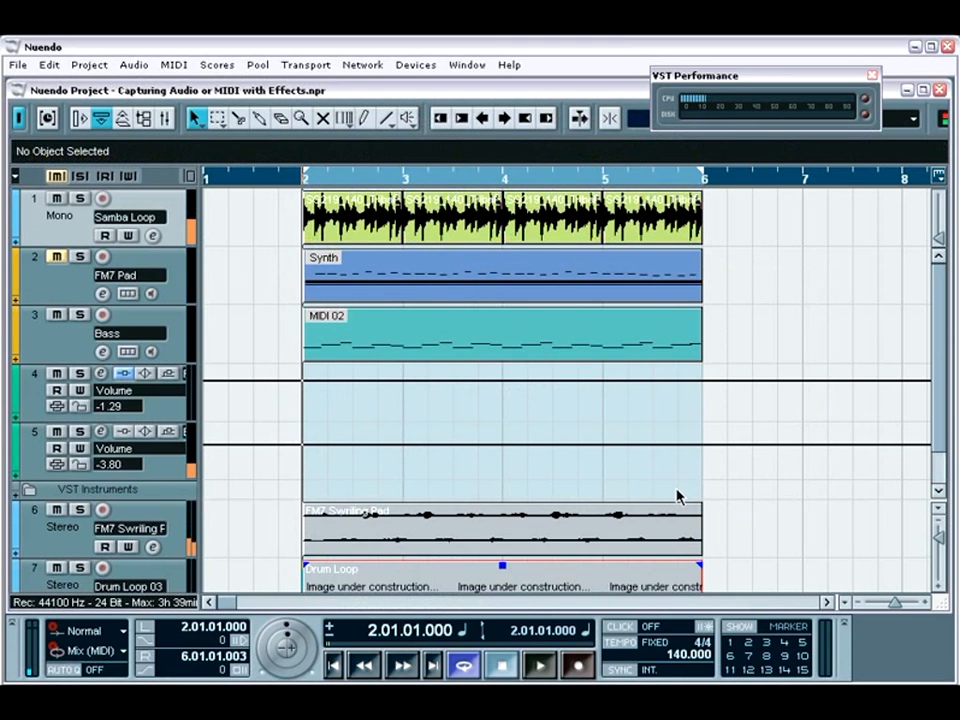
Move the rendered Drum Loop track directly below Samba Loop and play it back soloed.
{"action": "scroll", "coordinate": [465, 452], "scroll_direction": "down", "scroll_amount": 1}
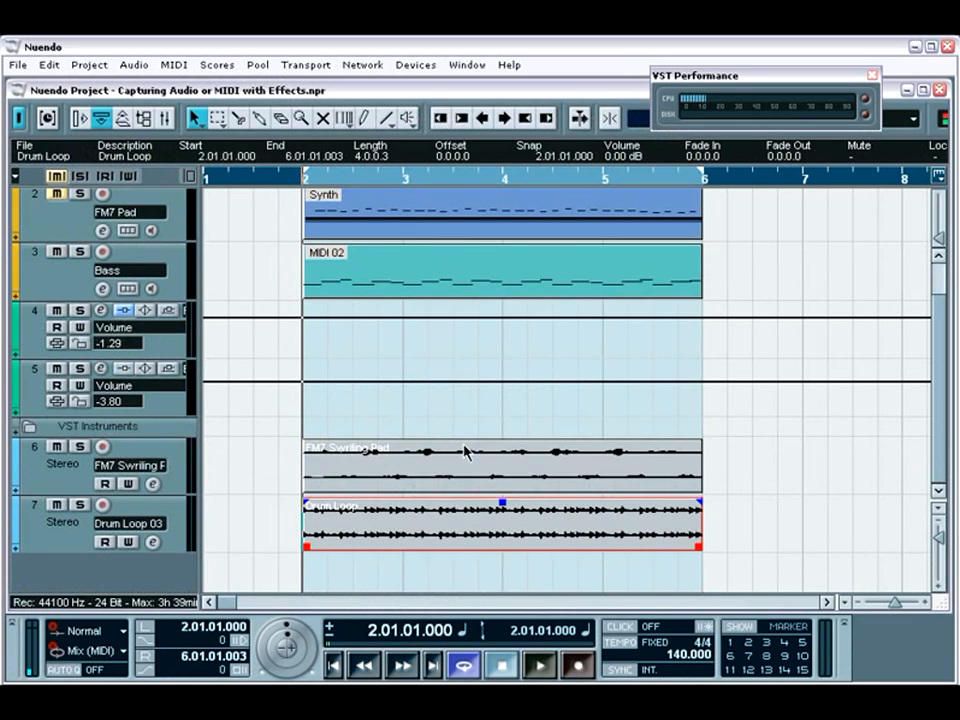
{"action": "left_click_drag", "start_coordinate": [181, 523], "coordinate": [172, 258]}
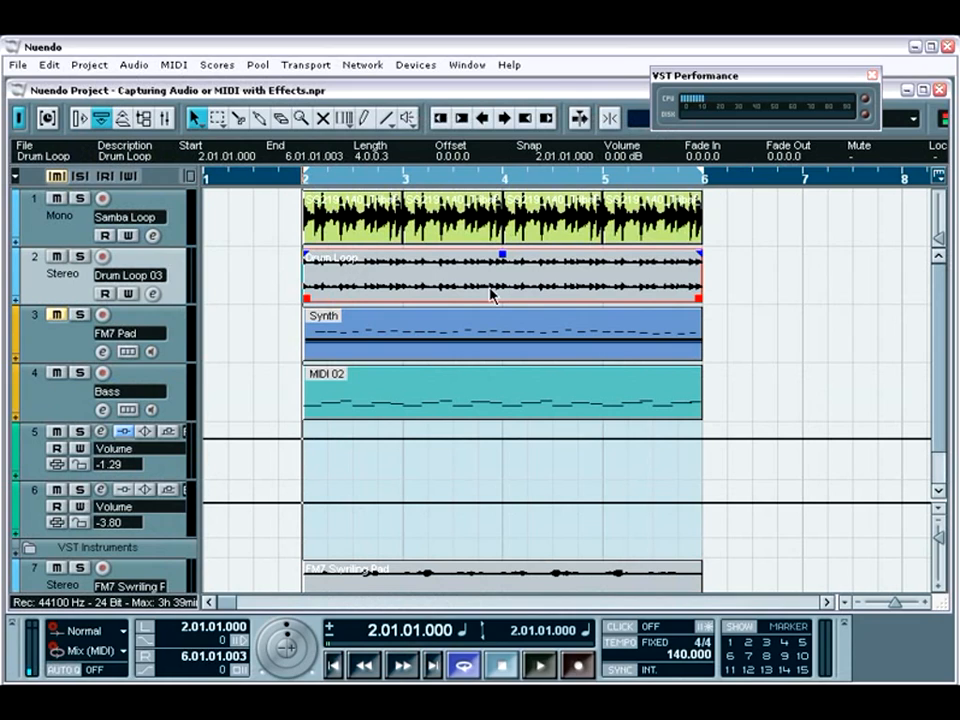
{"action": "left_click", "coordinate": [80, 257]}
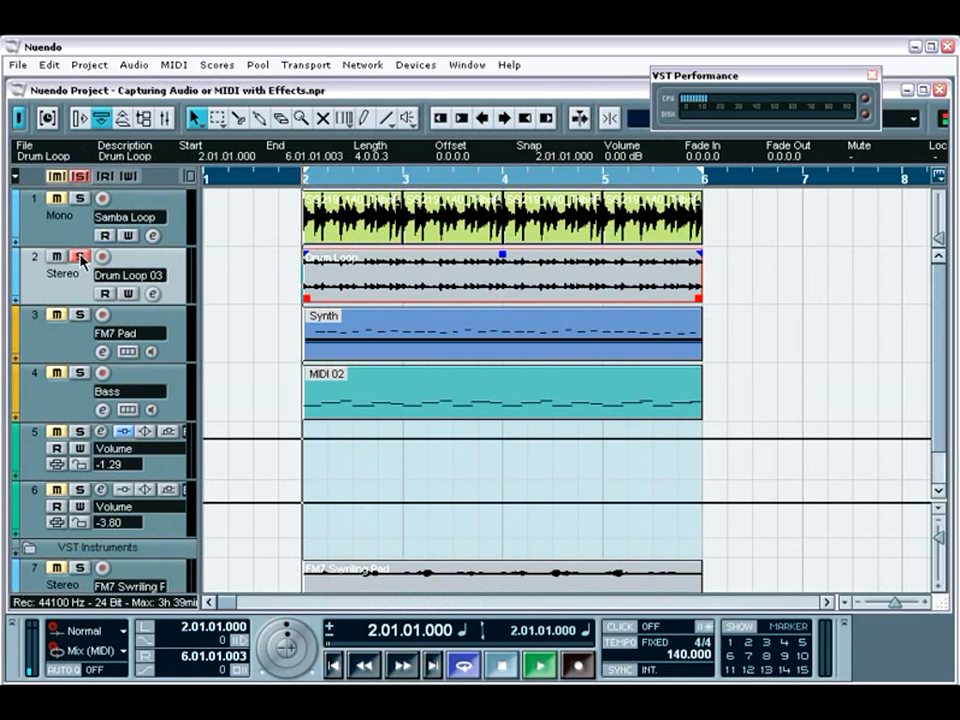
{"action": "key", "text": "space"}
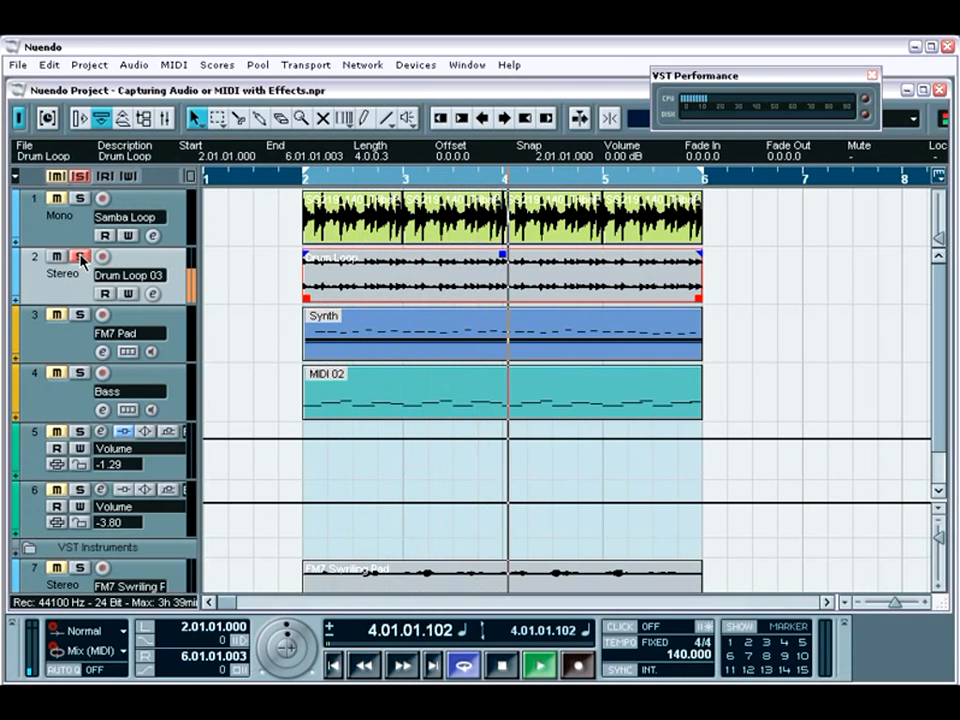
Inspect the insert effects in the Samba Loop channel settings, close them and stop playback.
{"action": "left_click", "coordinate": [152, 236]}
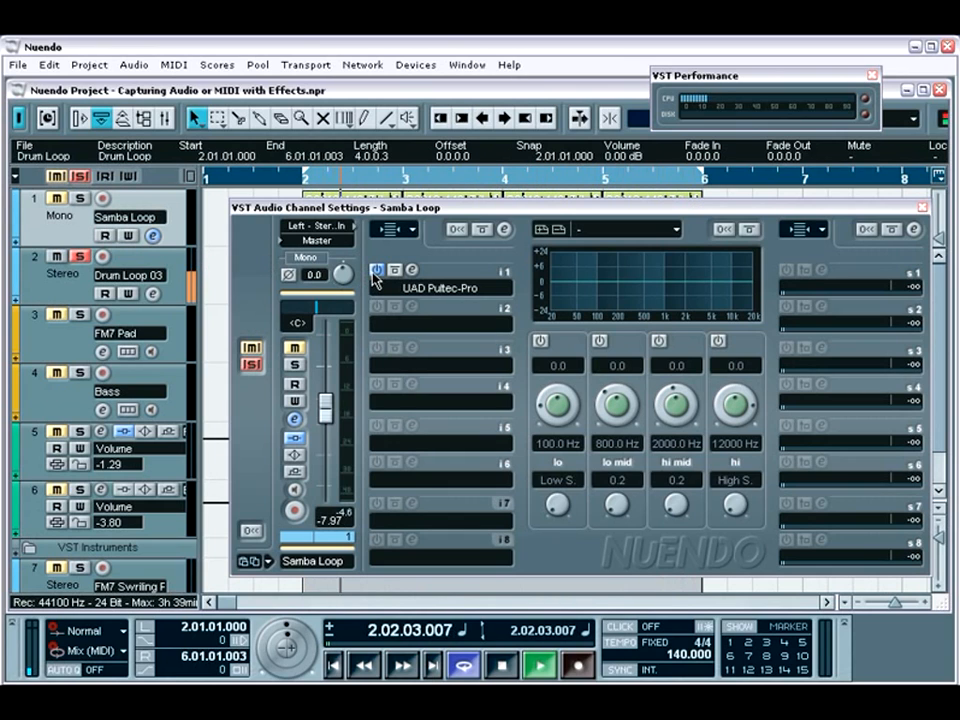
{"action": "left_click", "coordinate": [922, 209]}
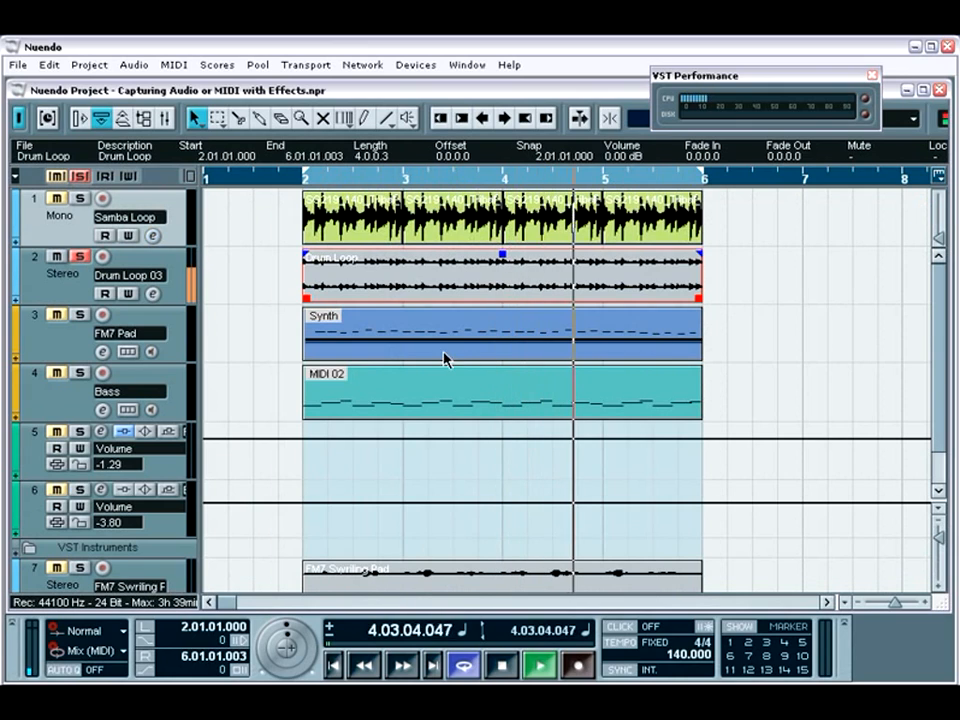
{"action": "key", "text": "space"}
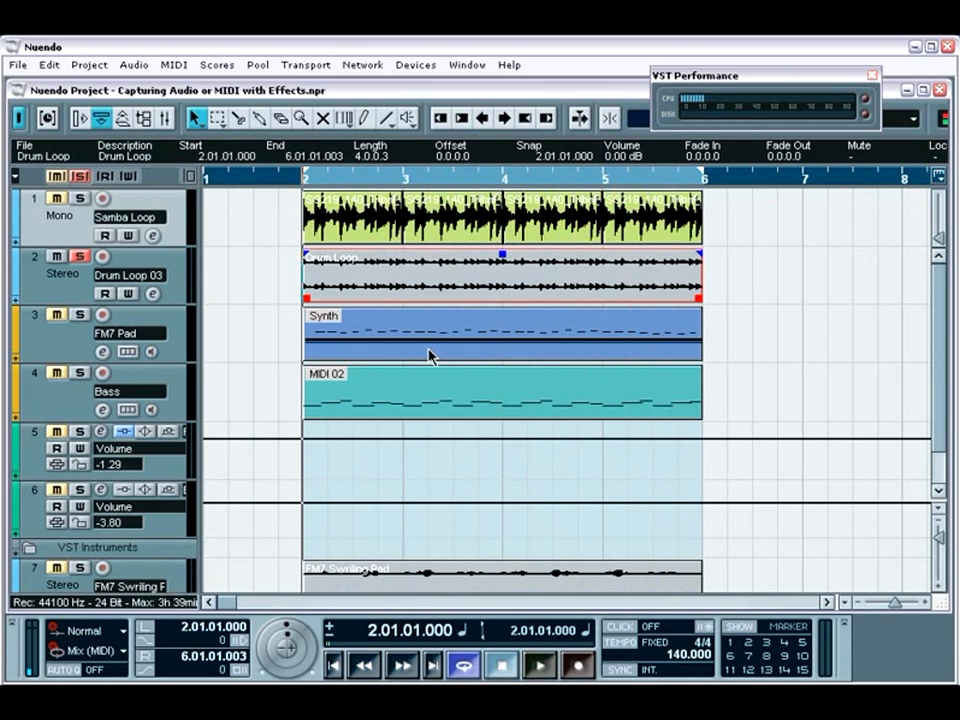
Add a folder track and place it below all the other tracks in the track list.
{"action": "key", "text": "shift+g"}
{"action": "key", "text": "alt+s"}
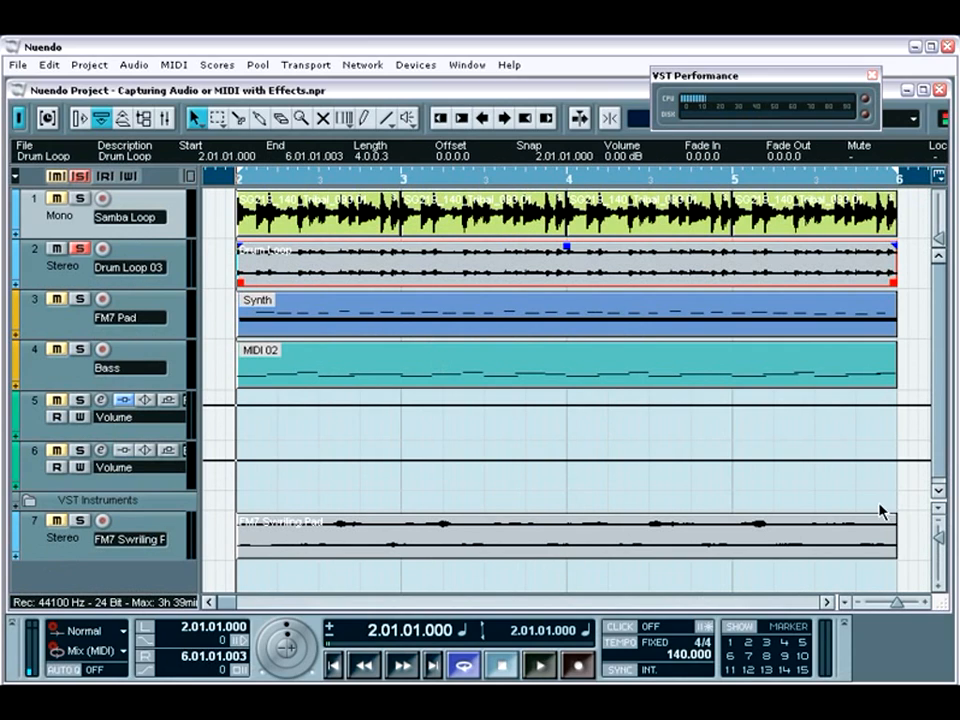
{"action": "left_click", "coordinate": [940, 525]}
{"action": "left_click", "coordinate": [939, 521]}
{"action": "left_click", "coordinate": [939, 521]}
{"action": "left_click", "coordinate": [939, 521]}
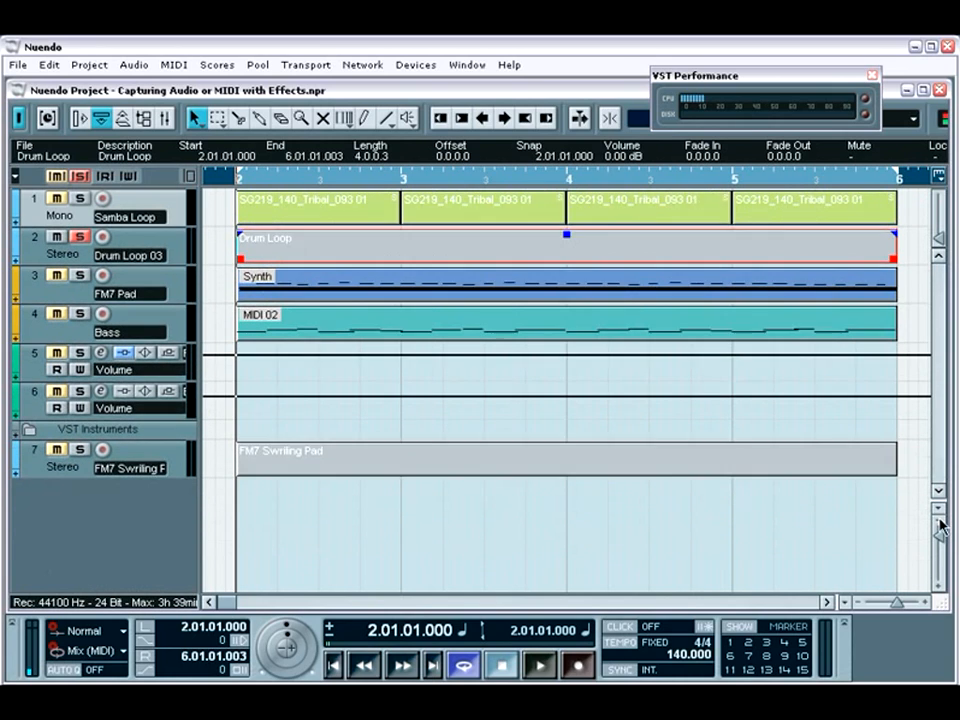
{"action": "left_click", "coordinate": [939, 522]}
{"action": "left_click", "coordinate": [857, 608]}
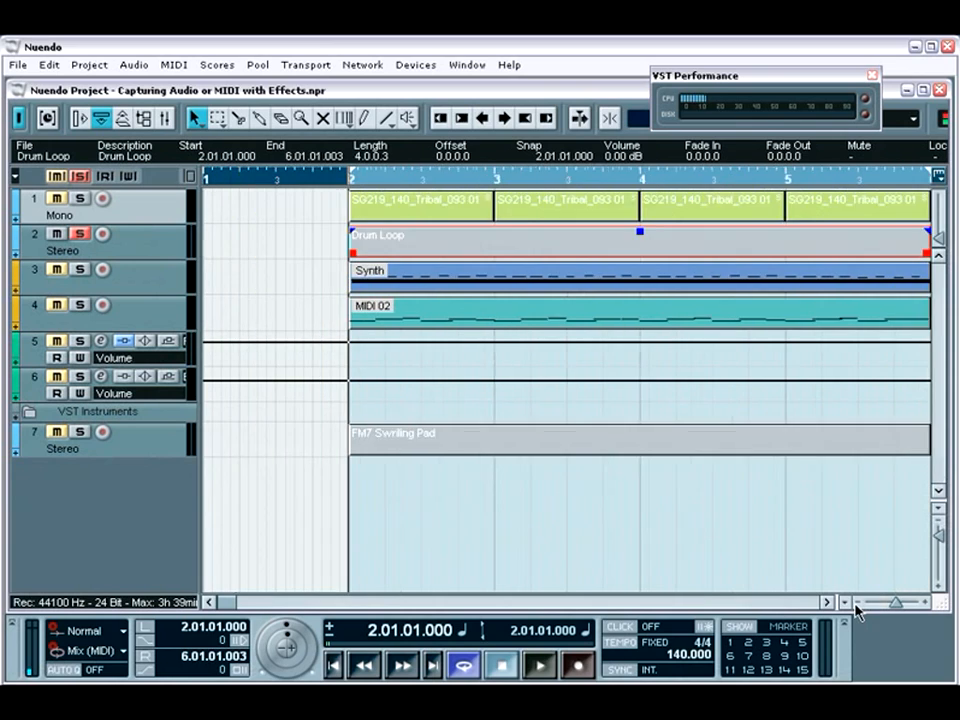
{"action": "left_click", "coordinate": [857, 608]}
{"action": "left_click", "coordinate": [857, 608]}
{"action": "left_click", "coordinate": [857, 608]}
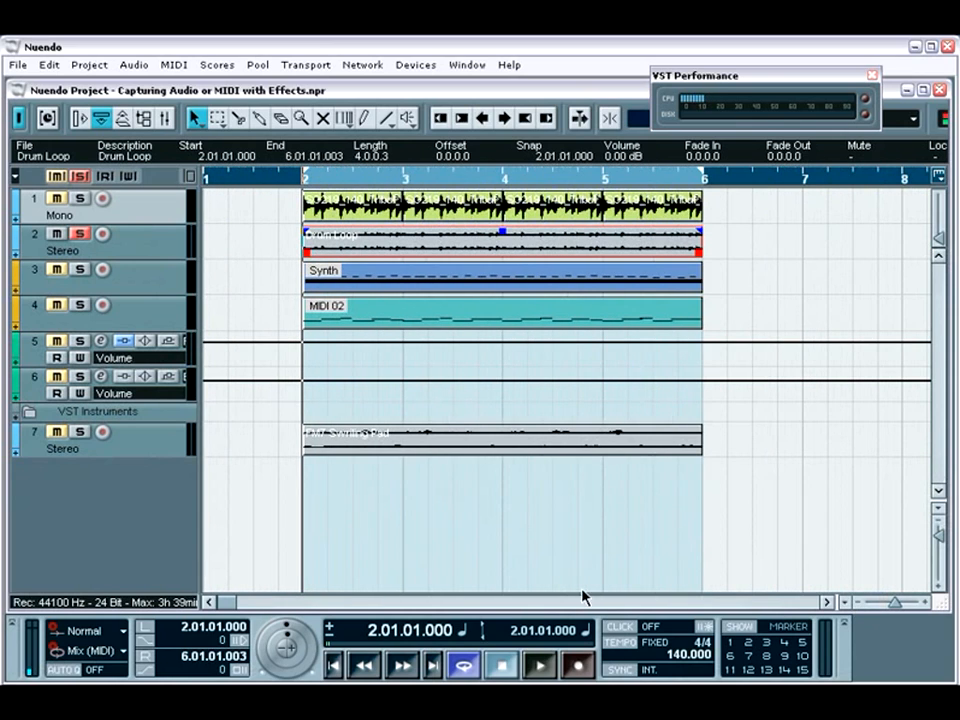
{"action": "right_click", "coordinate": [75, 490]}
{"action": "left_click", "coordinate": [98, 523]}
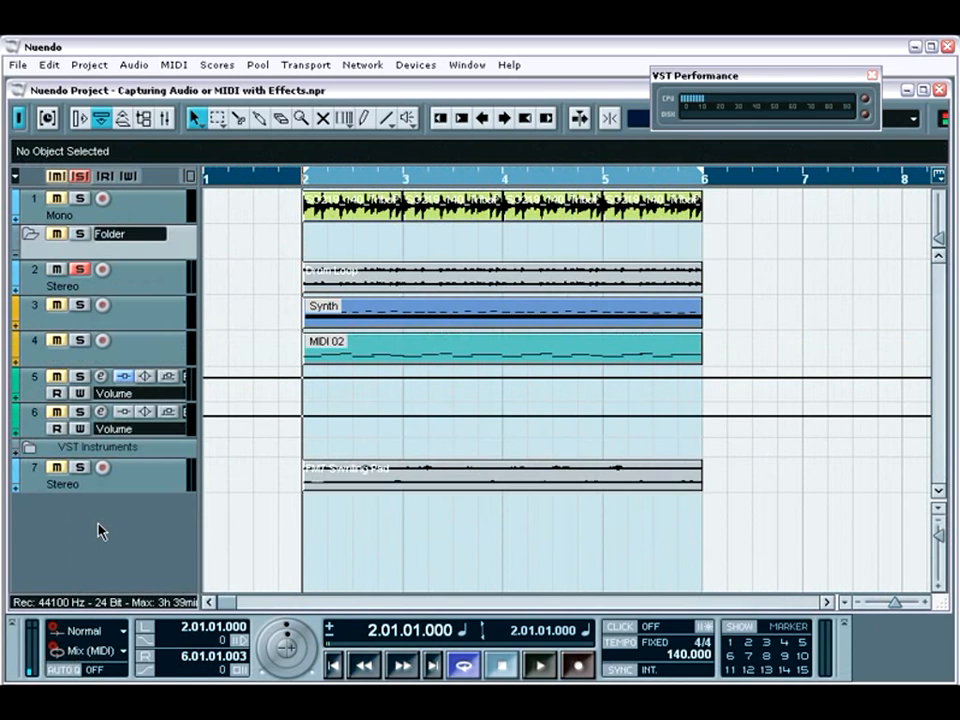
{"action": "left_click_drag", "start_coordinate": [184, 250], "coordinate": [138, 505]}
Rename the new folder track "Disabled Tracks".
{"action": "double_click", "coordinate": [141, 468]}
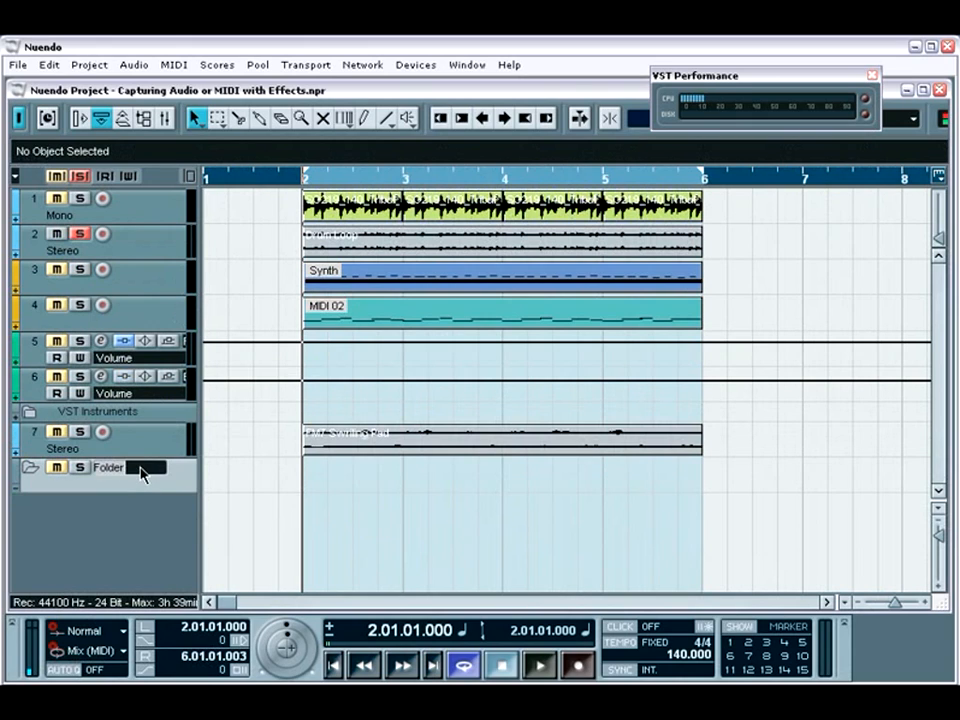
{"action": "type", "text": "Disabled P"}
{"action": "type", "text": "racks"}
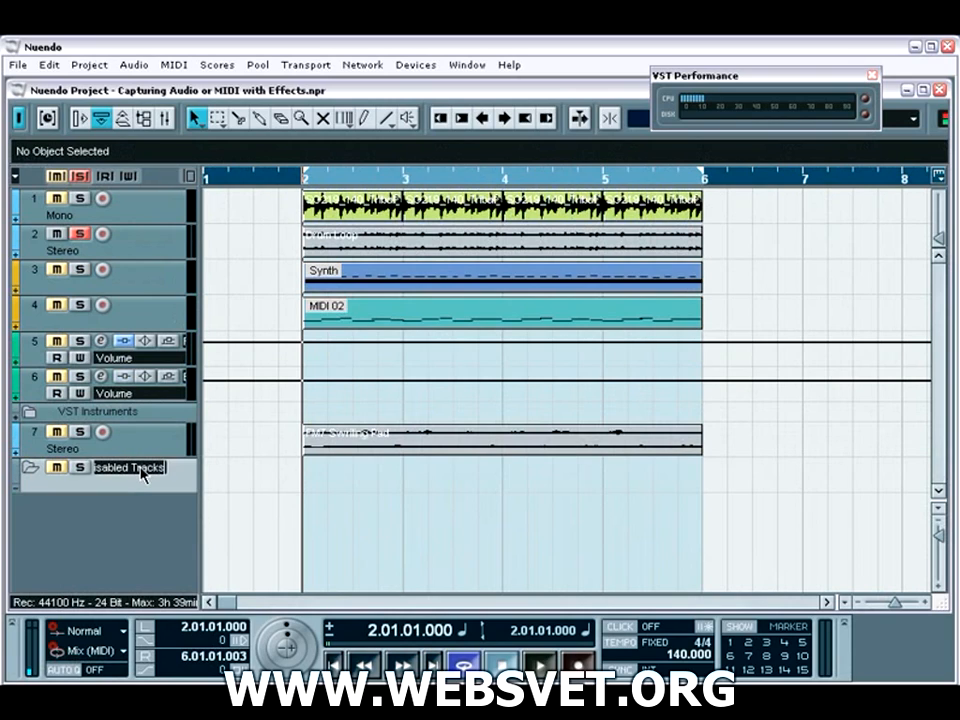
{"action": "key", "text": "Return"}
Disable the original Samba Loop track, move it into the Disabled Tracks folder and collapse the folder.
{"action": "right_click", "coordinate": [132, 209]}
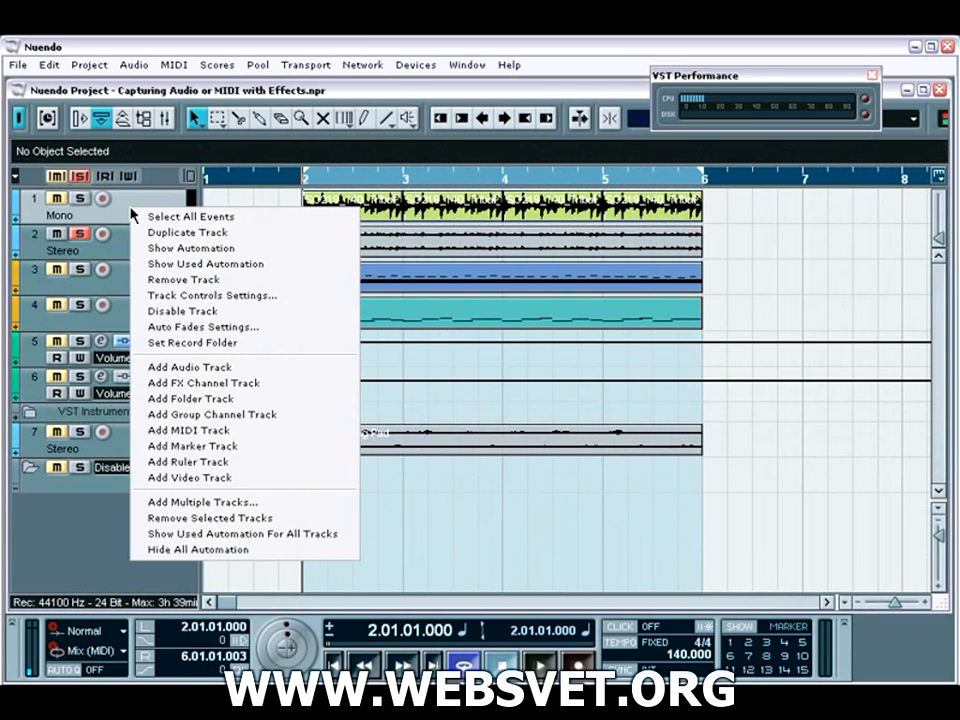
{"action": "left_click", "coordinate": [170, 318]}
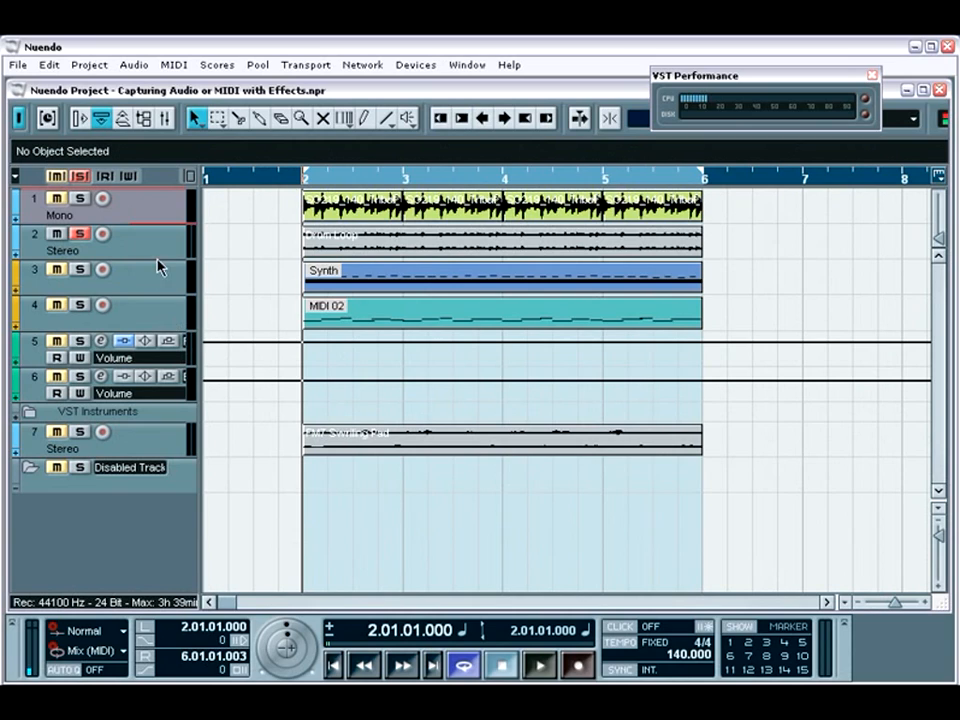
{"action": "left_click_drag", "start_coordinate": [146, 208], "coordinate": [125, 468]}
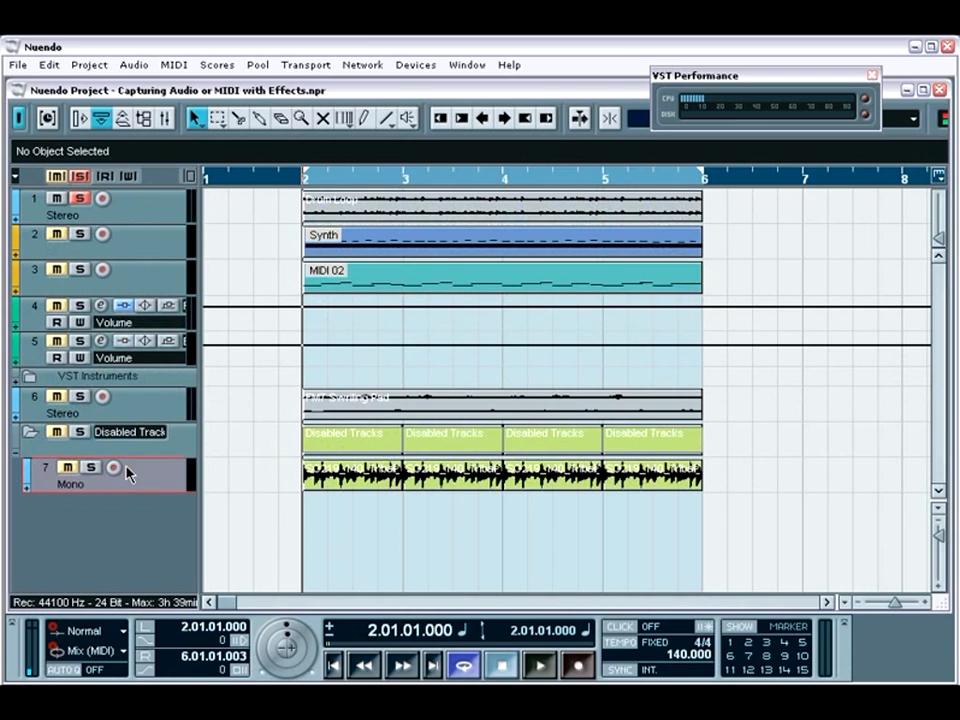
{"action": "left_click", "coordinate": [31, 433]}
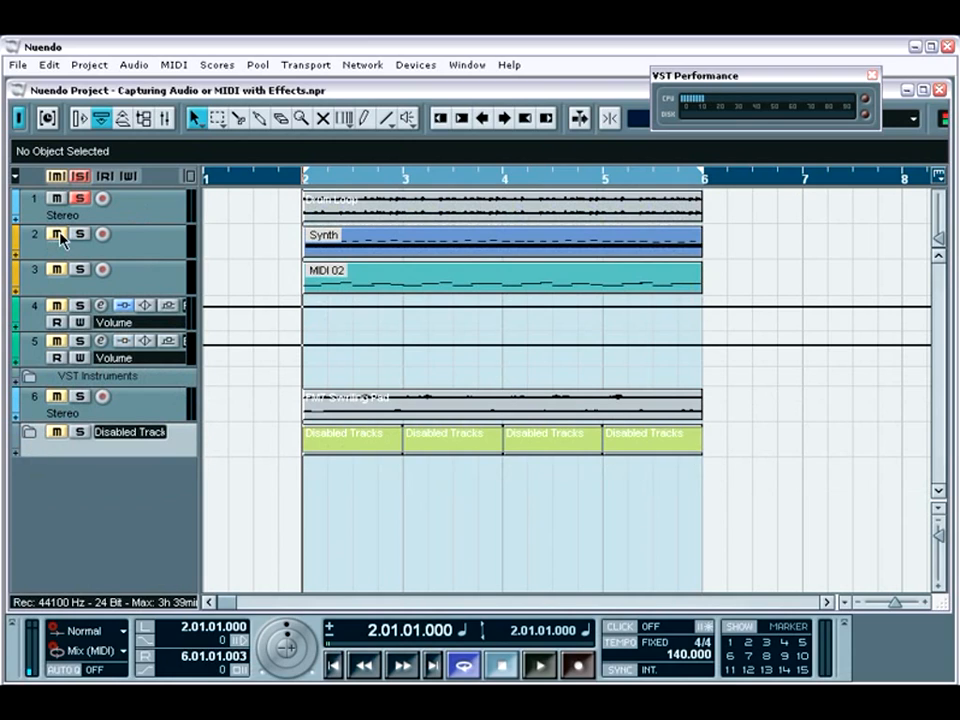
Move the muted FM7 Pad MIDI track into the Disabled Tracks folder, check the folder's contents and collapse it again.
{"action": "left_click_drag", "start_coordinate": [137, 242], "coordinate": [112, 440]}
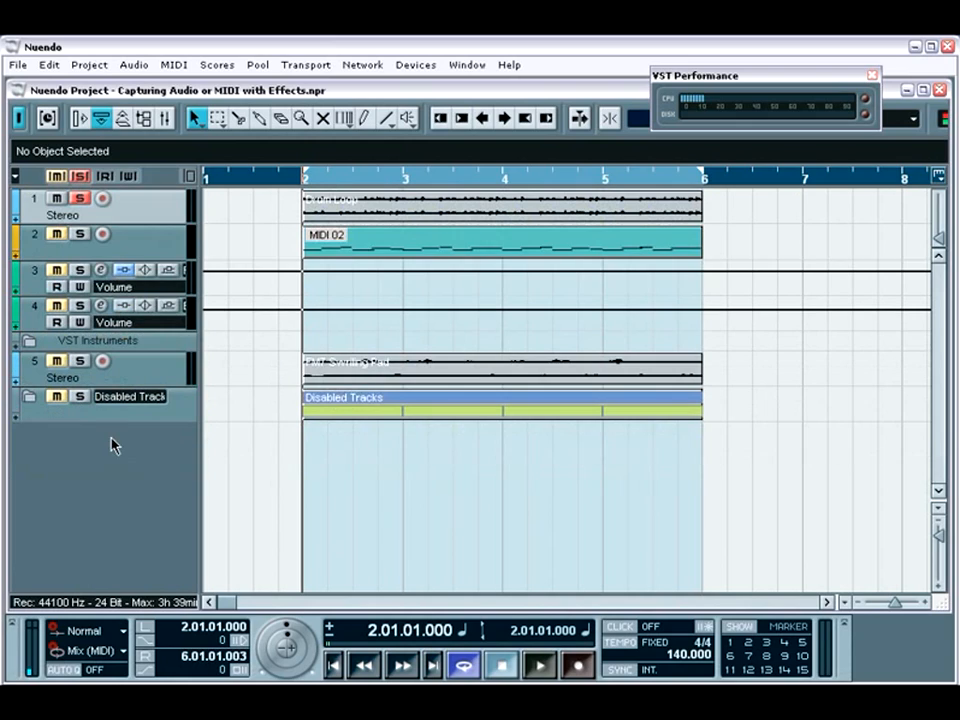
{"action": "left_click", "coordinate": [30, 400]}
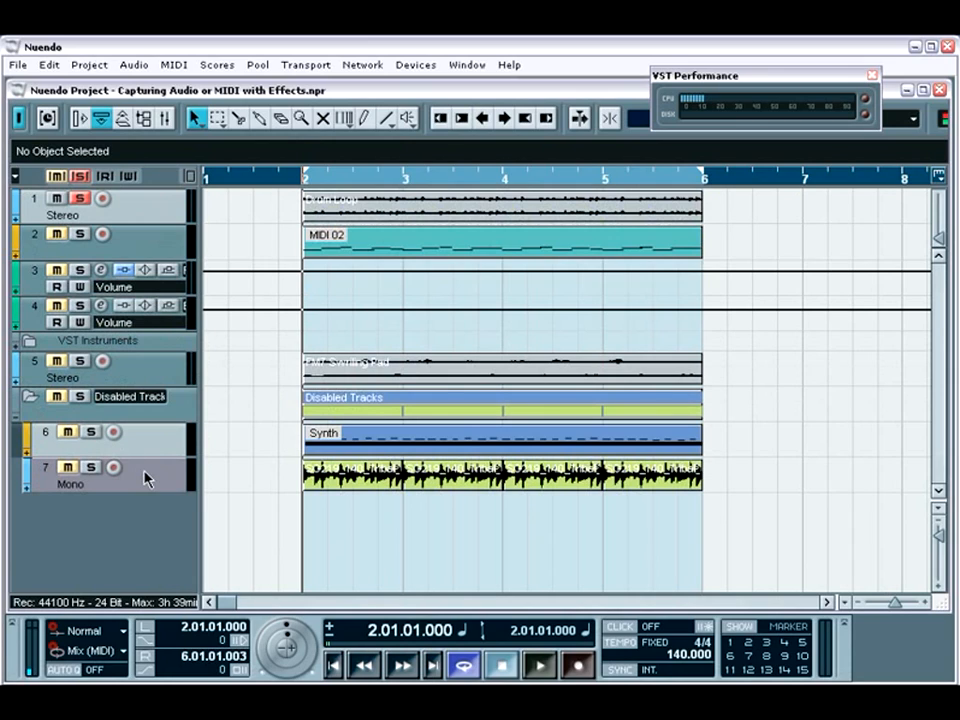
{"action": "left_click", "coordinate": [29, 399]}
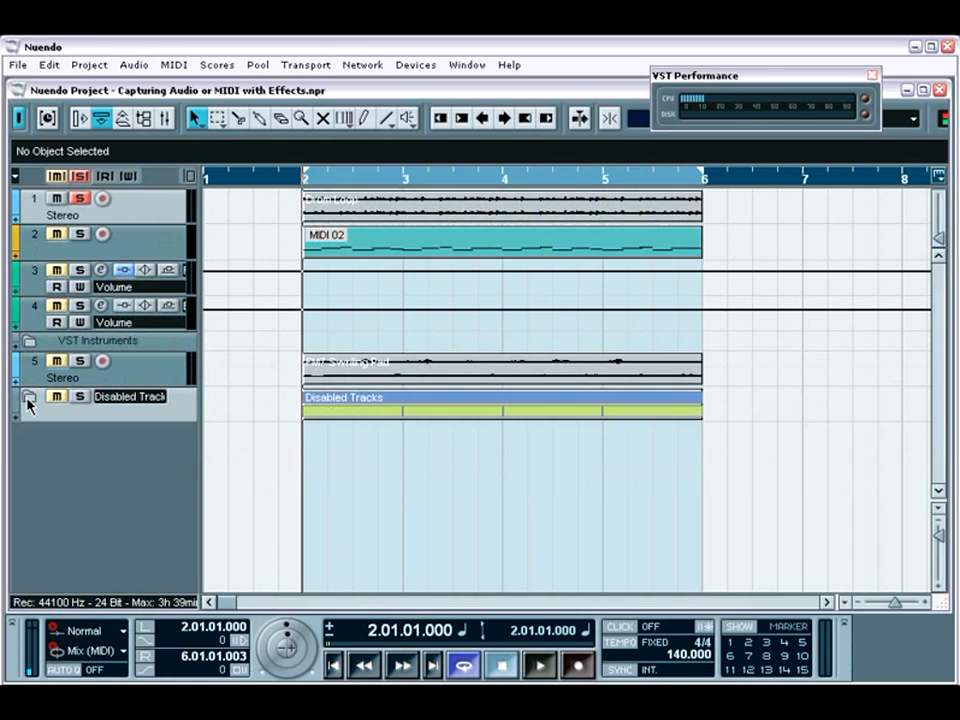